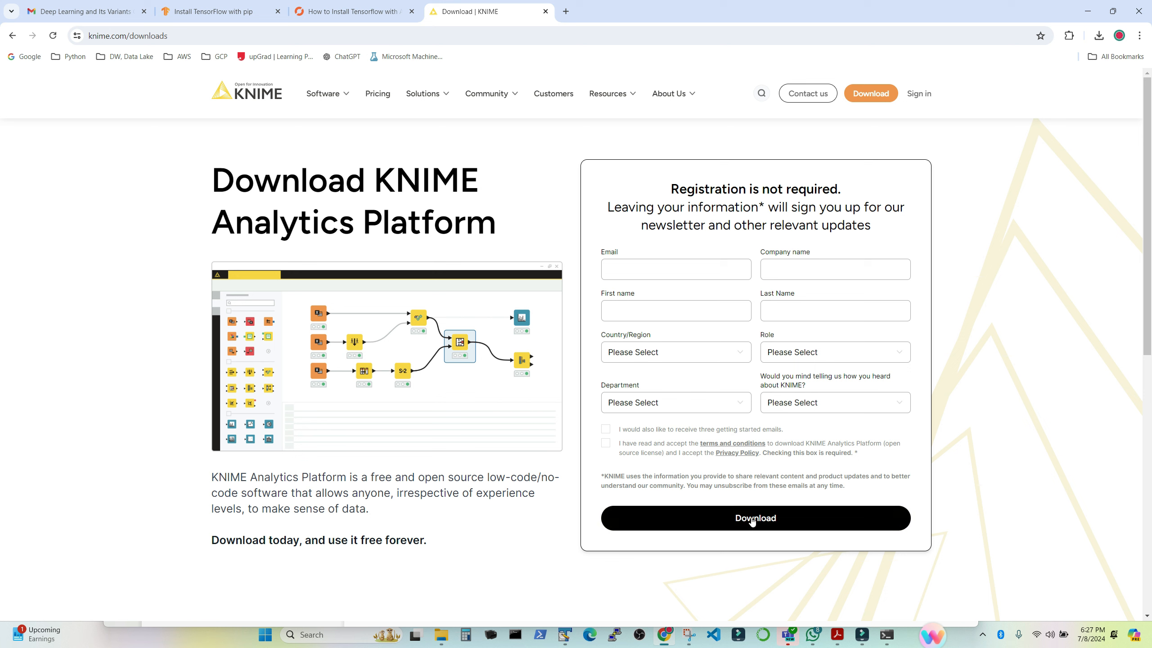
- Accept the terms and conditions and privacy policy, and continue to the KNIME Analytics Platform downloads without entering registration details
click(752, 520)
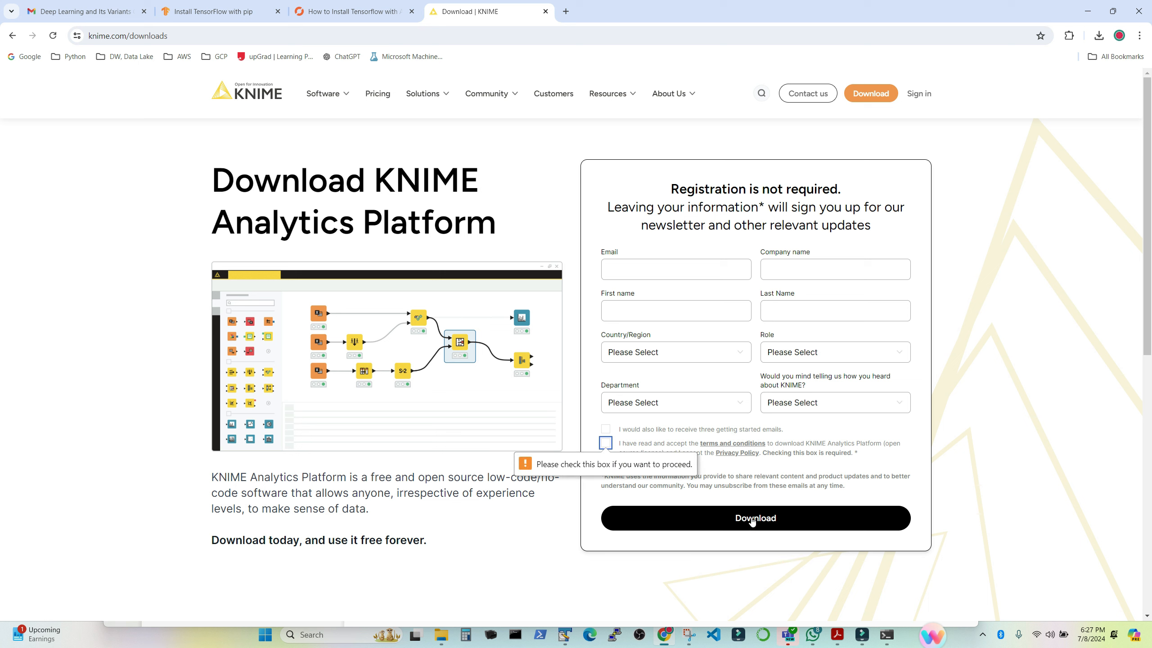
click(607, 444)
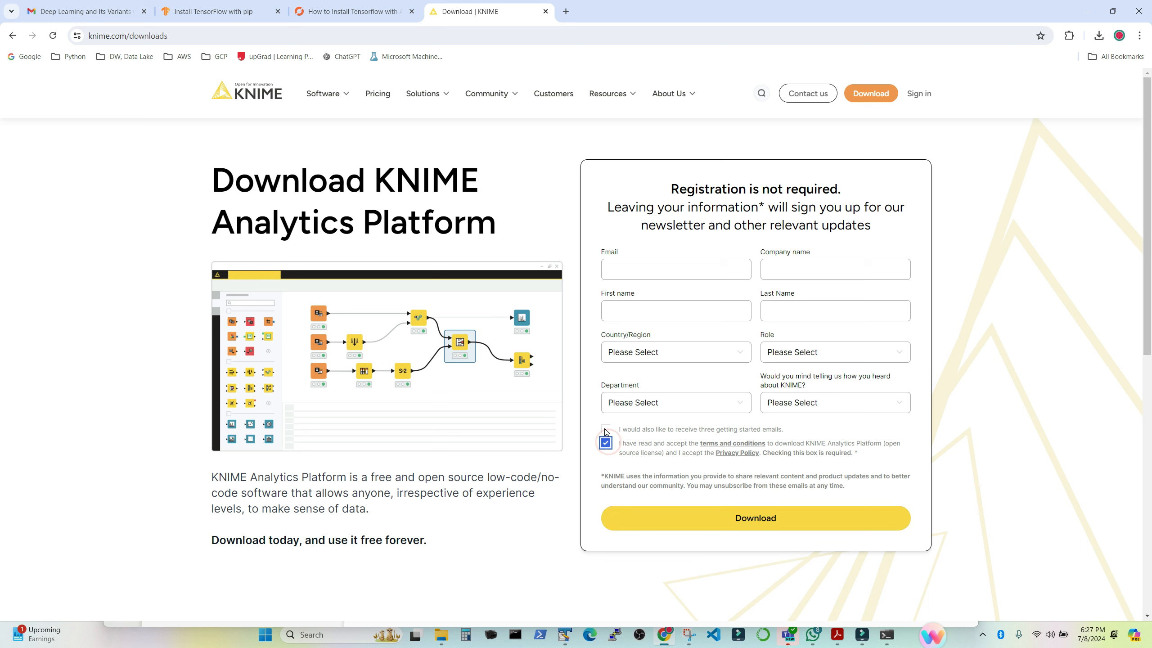
click(750, 512)
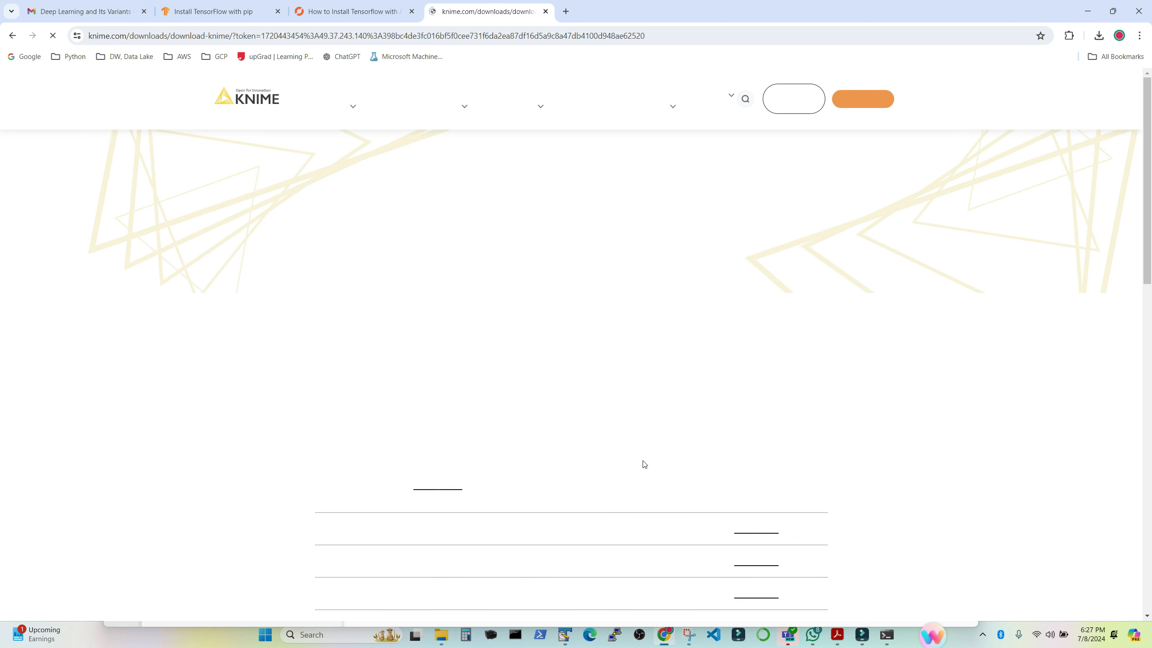
- Find the Windows packages on the download page and download KNIME Analytics Platform for Windows (installer)
scroll(517, 375, down, 3)
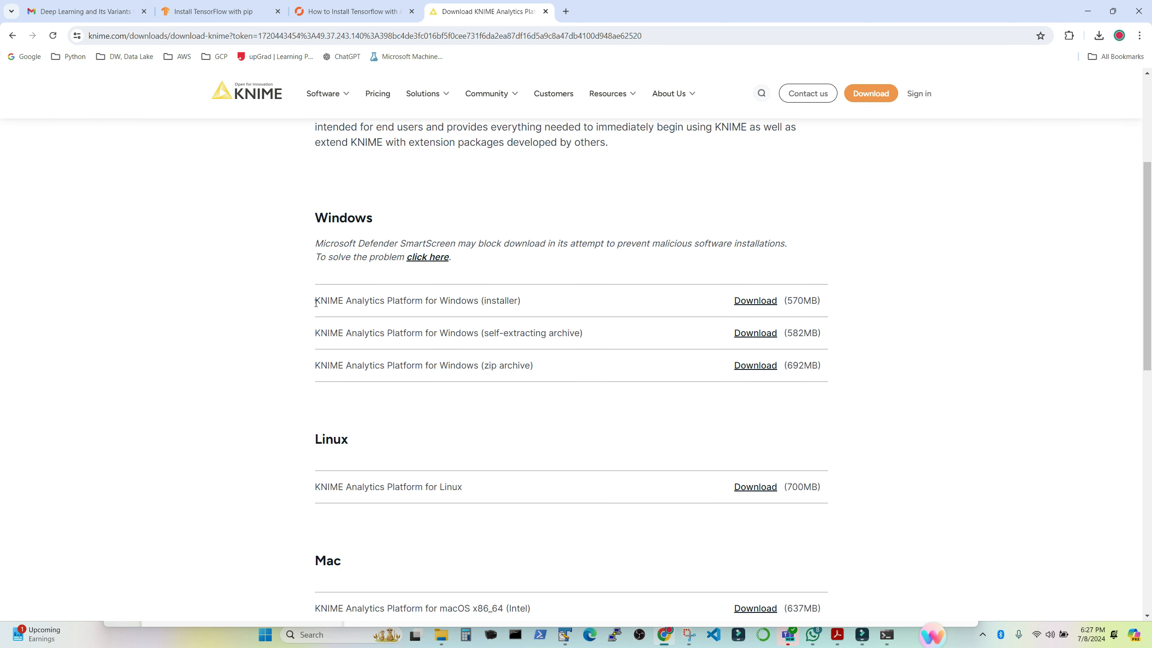
drag(320, 303, 524, 313)
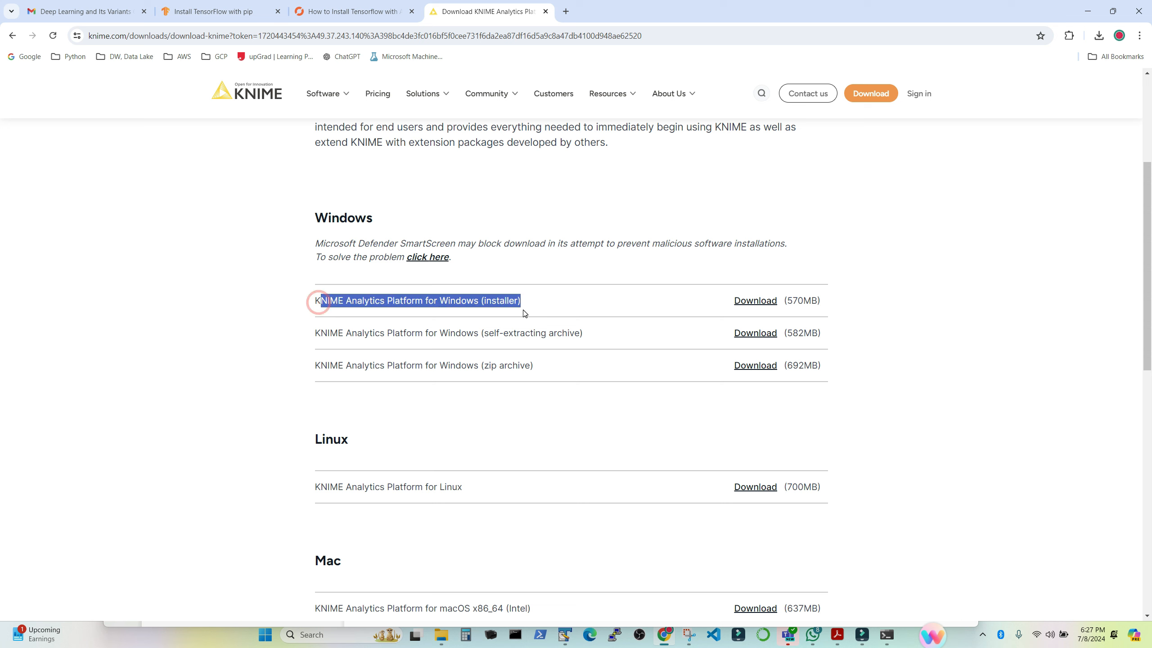
click(583, 313)
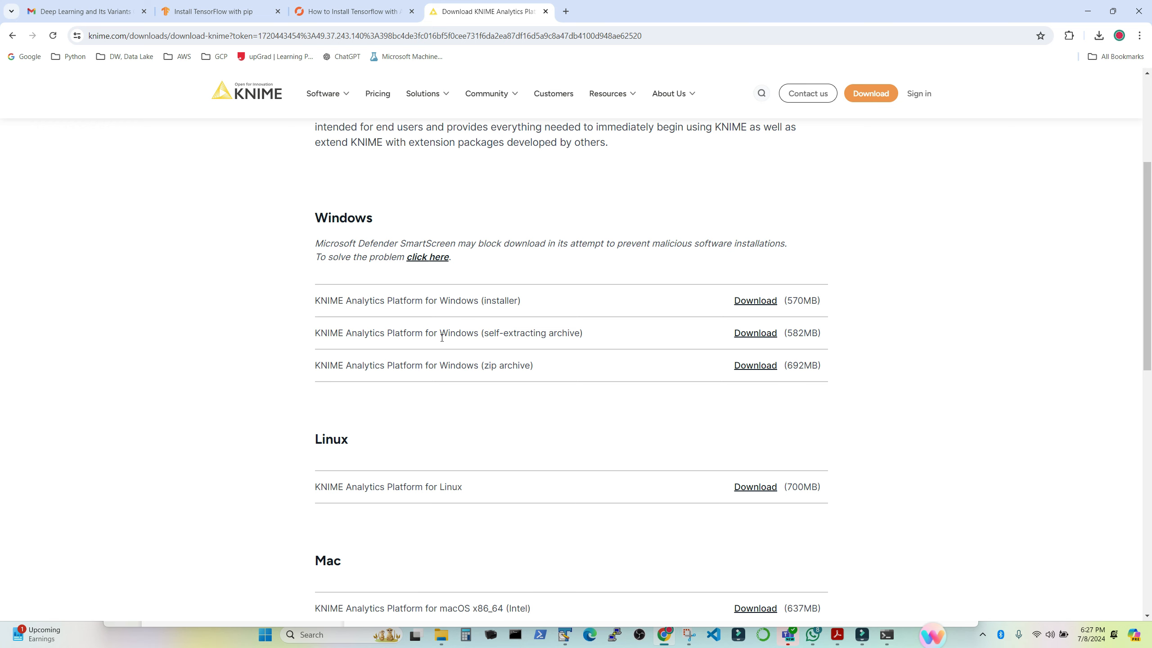
scroll(539, 385, down, 2)
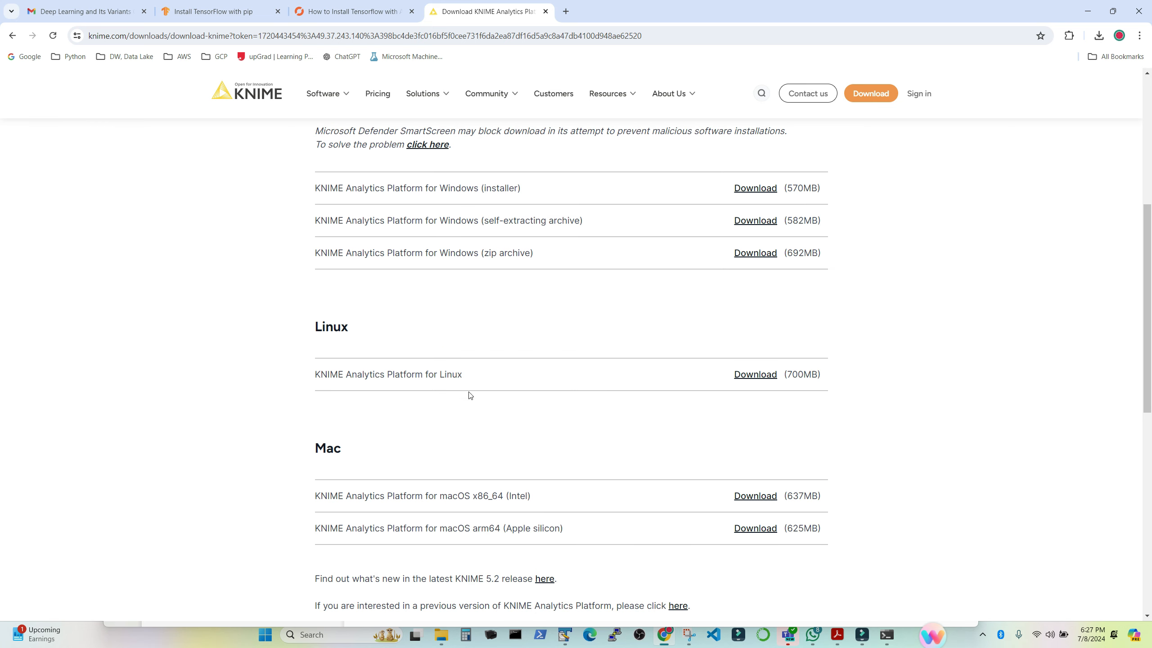
scroll(703, 320, up, 2)
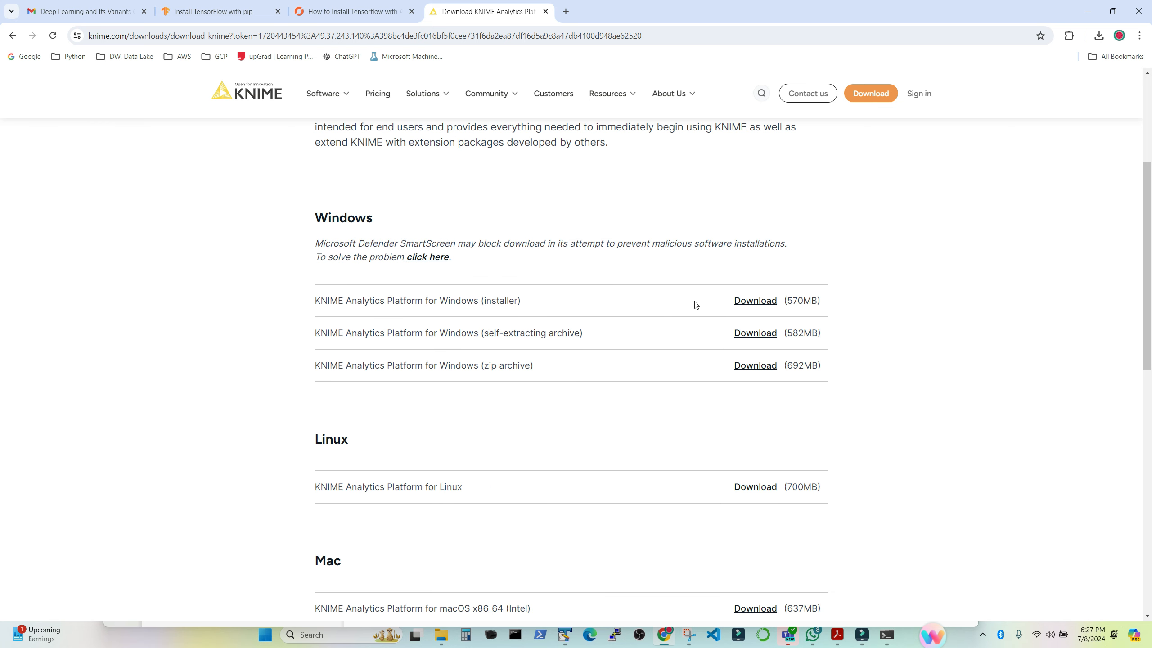
click(756, 307)
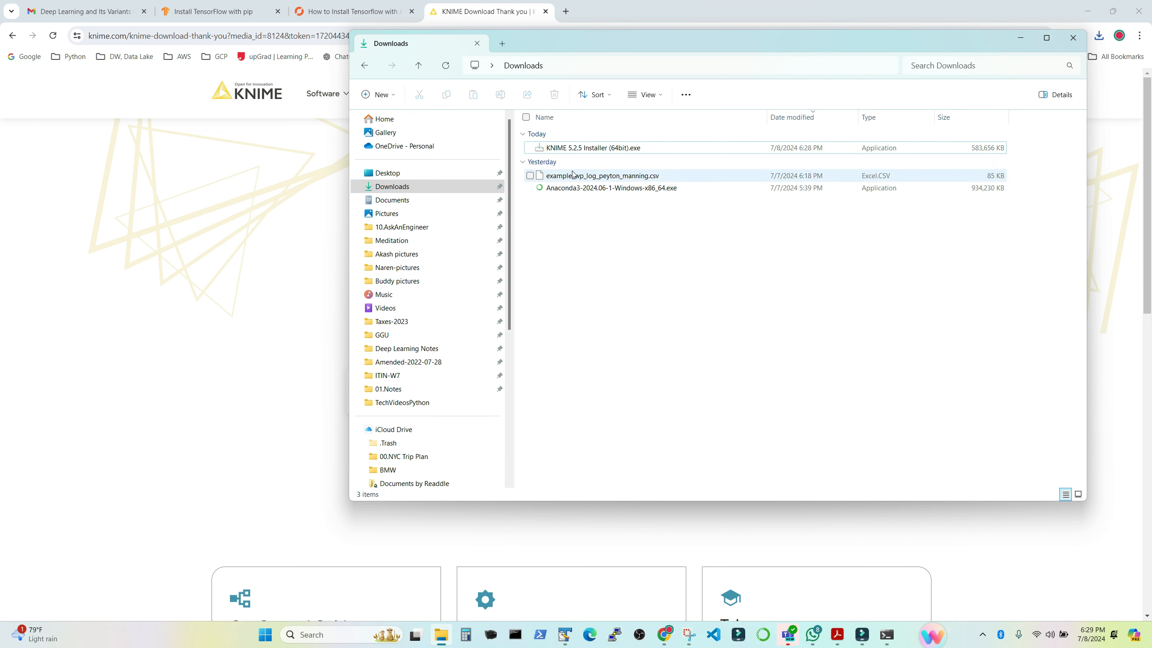
- Run KNIME 5.2.5 Installer (64bit).exe and browse to the C: drive for an installation folder
double_click(583, 149)
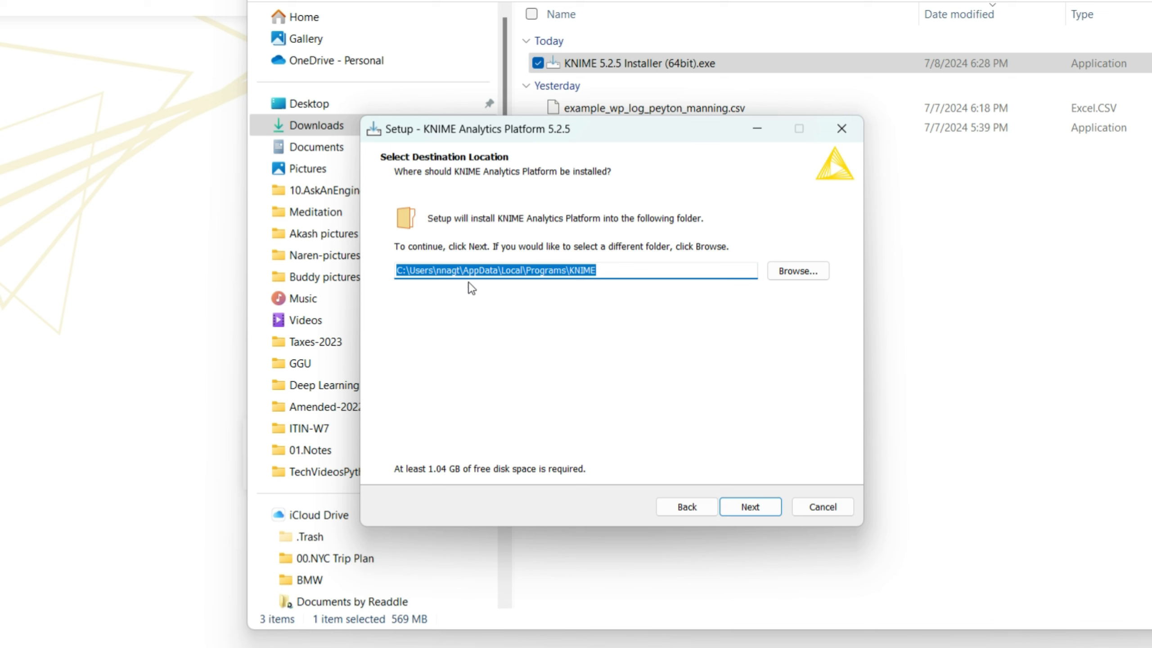
click(790, 272)
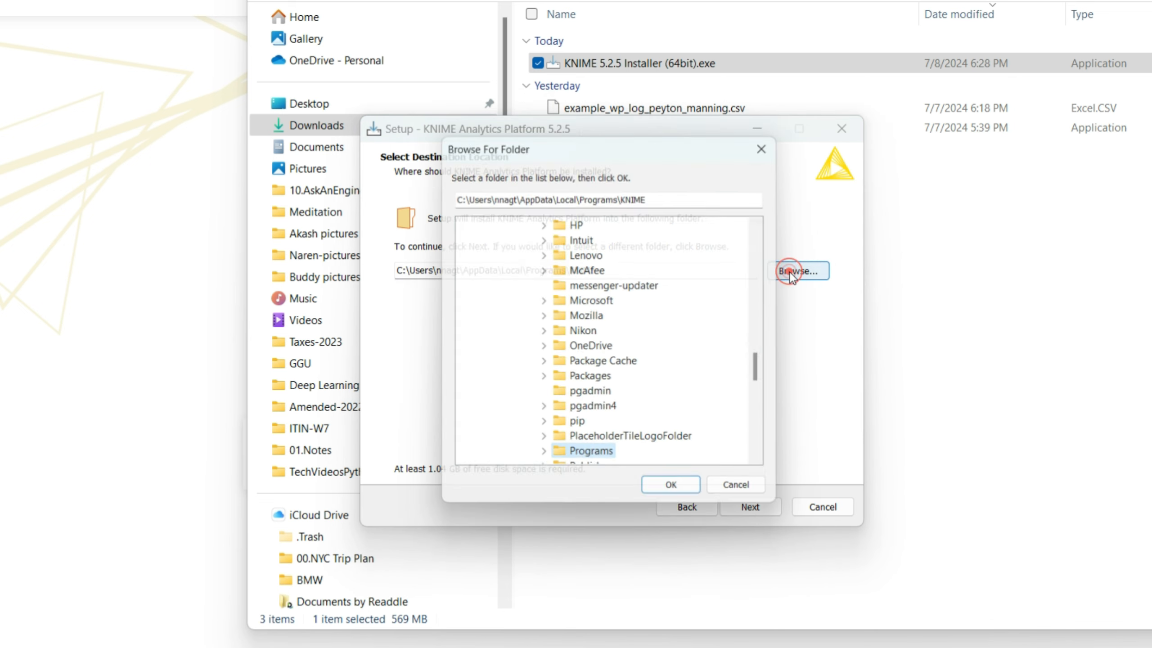
drag(766, 366, 768, 453)
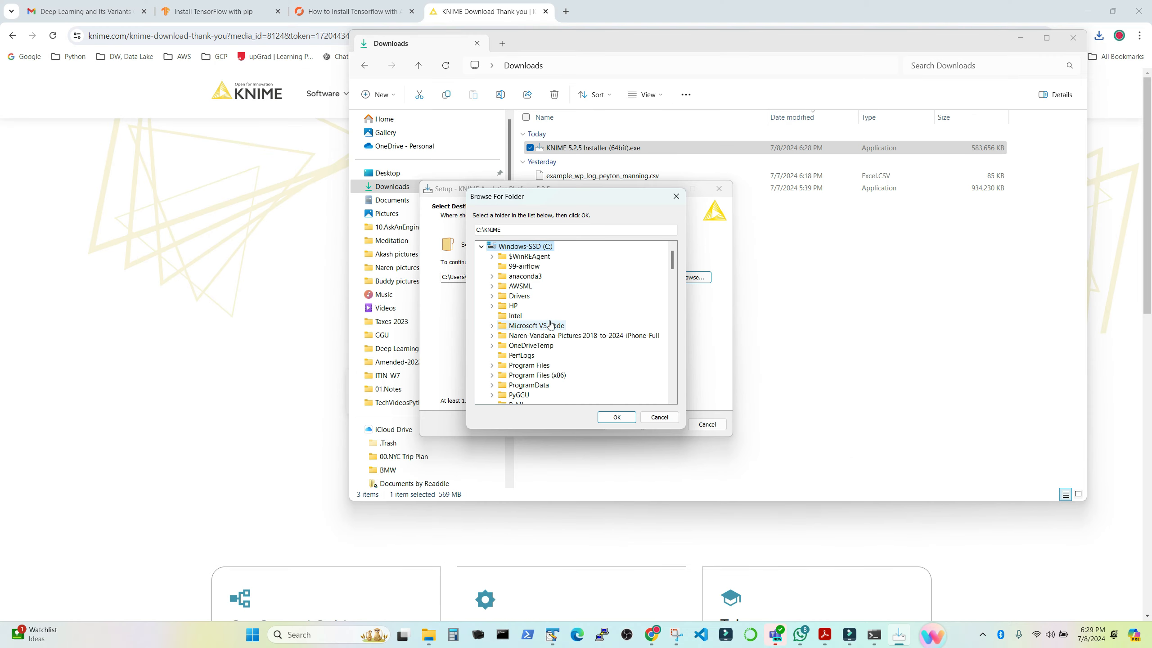
- Create a knime folder on the C: drive in File Explorer and choose it as the installation destination
click(428, 635)
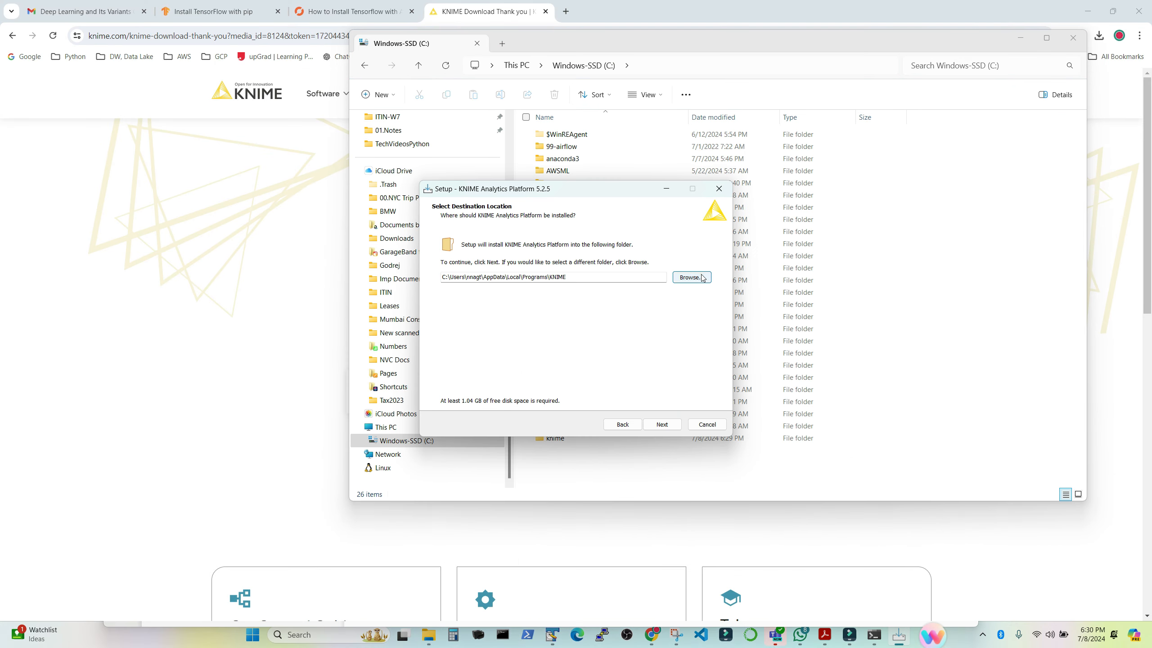
click(694, 274)
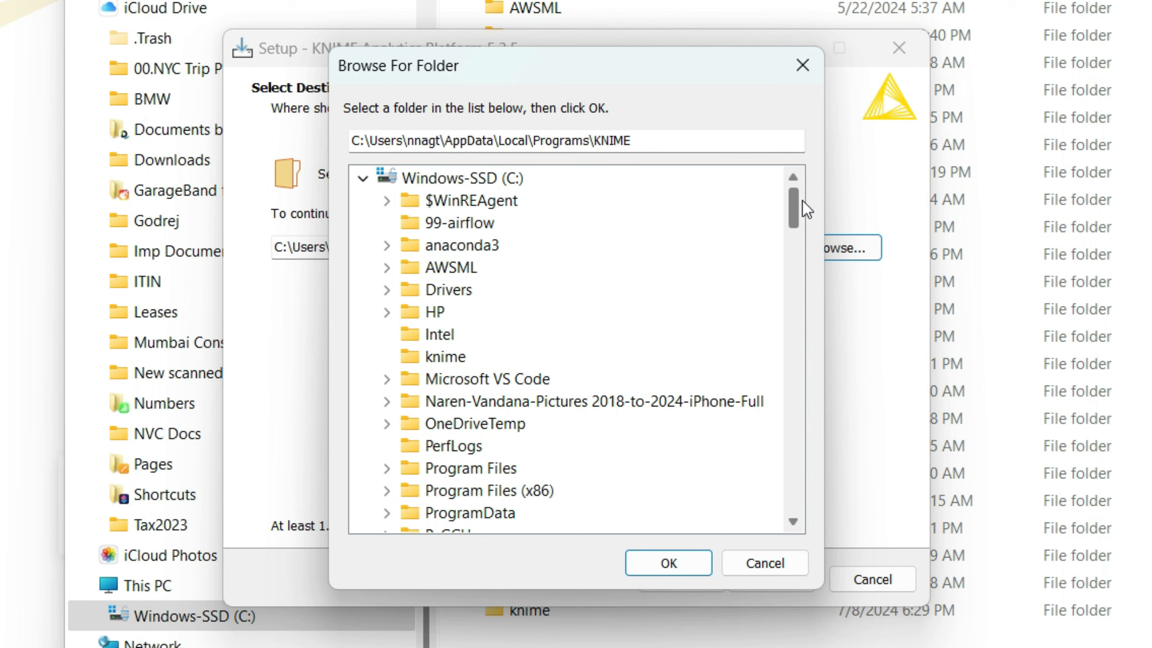
scroll(803, 201, down, 1)
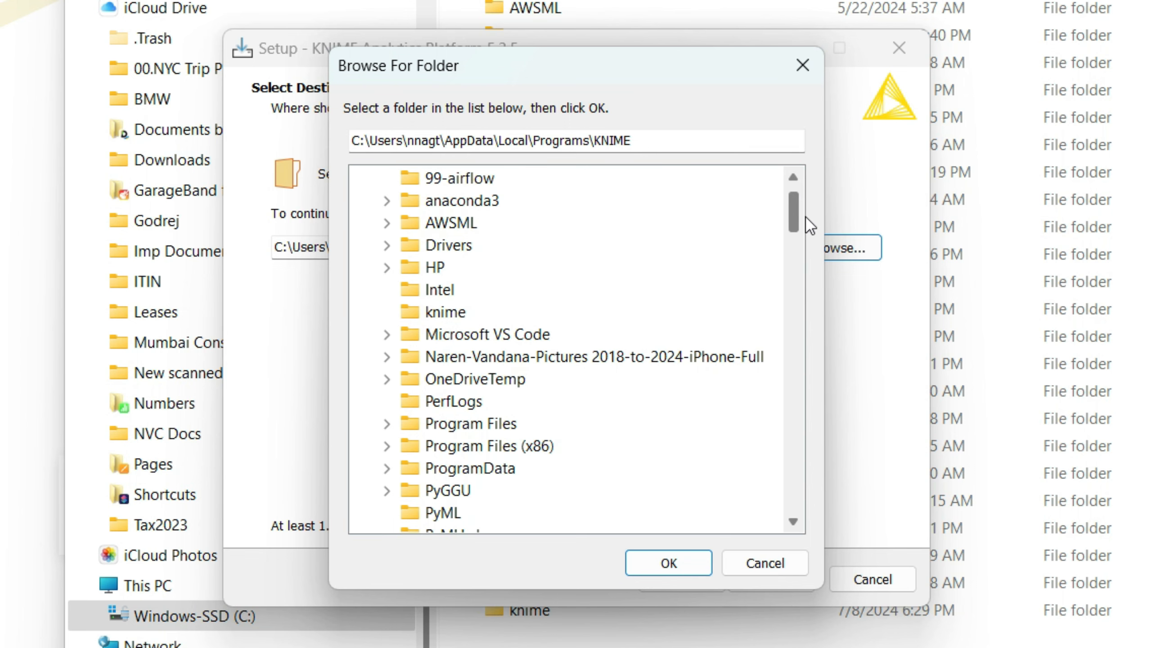
click(454, 313)
click(657, 569)
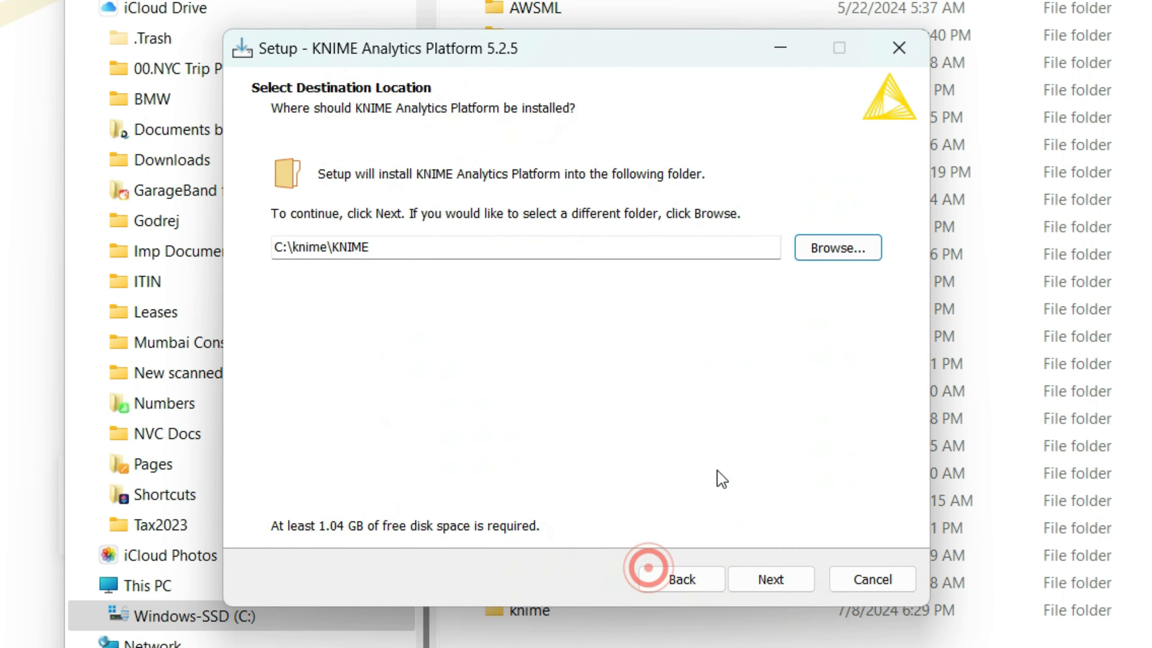
click(752, 585)
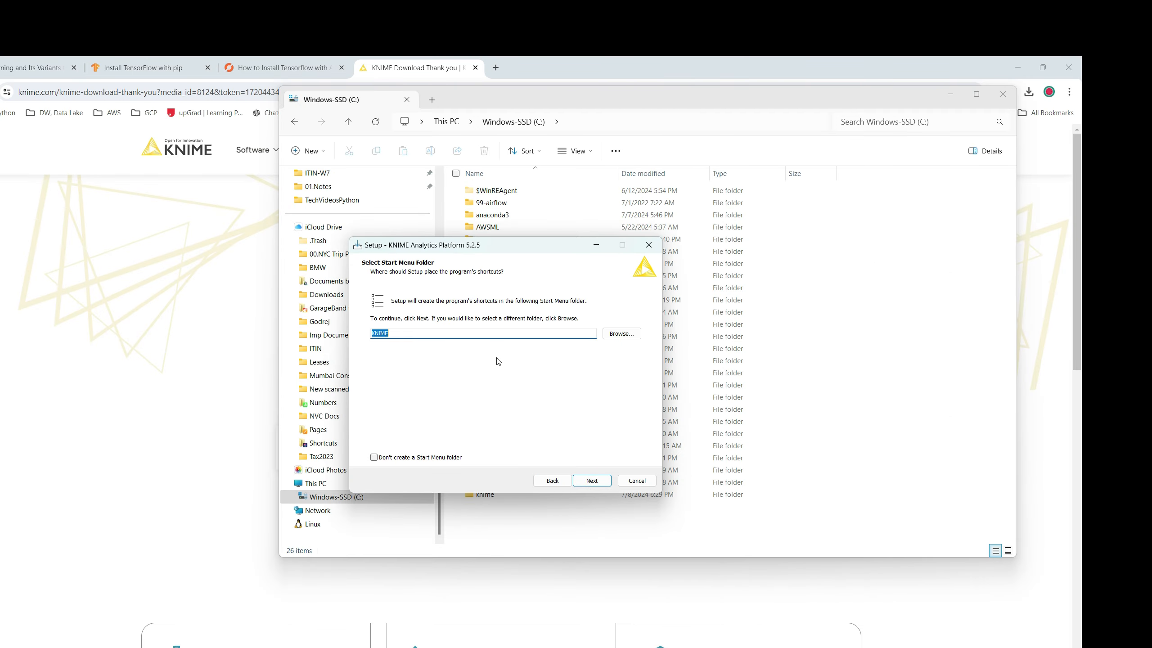
- Keep the KNIME Start menu folder and set the memory available during execution to 1024 MB
click(592, 481)
click(592, 481)
click(396, 364)
double_click(396, 364)
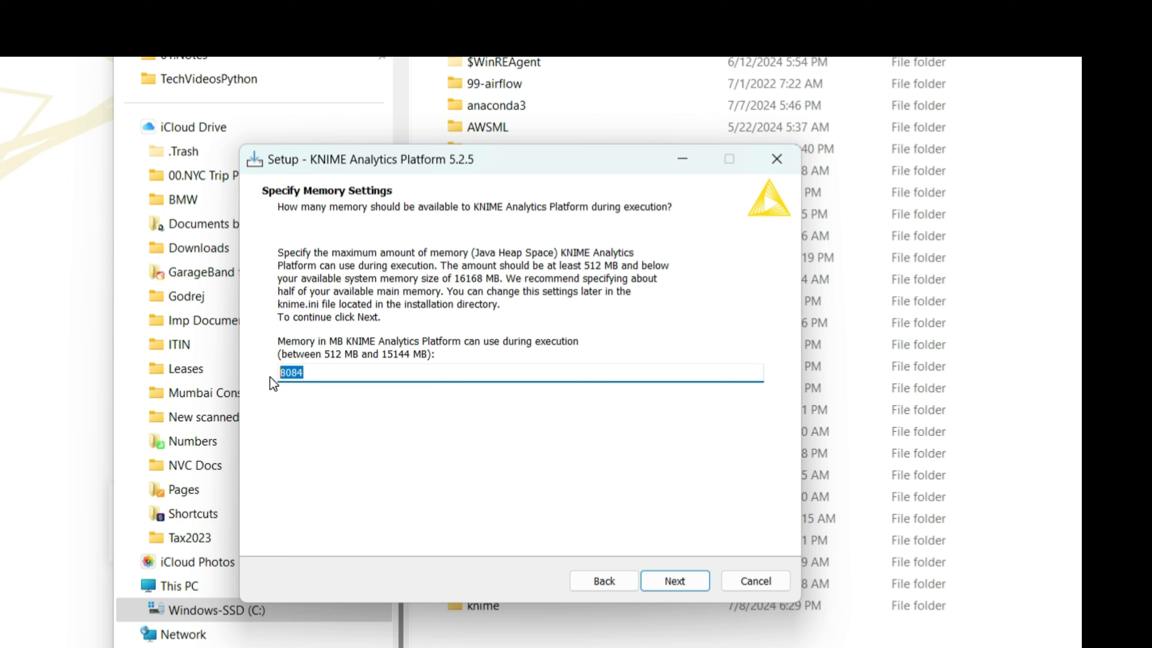
text(1024)
click(683, 586)
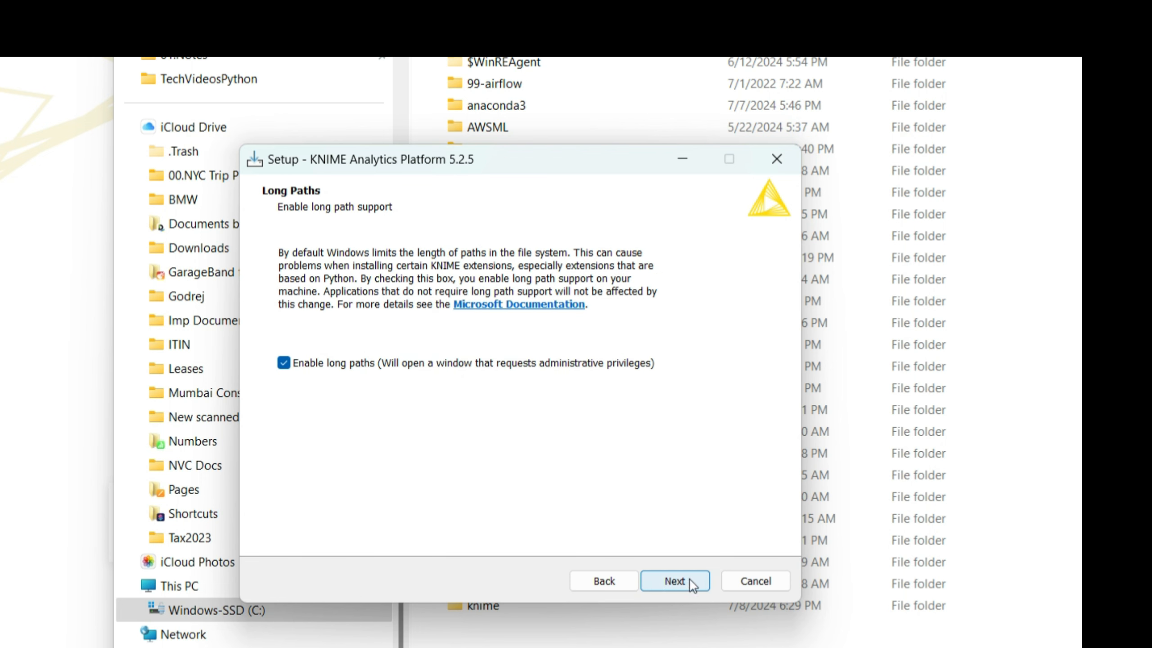
- Install KNIME with long paths enabled and launch it using the default knime-workspace directory
click(689, 578)
click(687, 579)
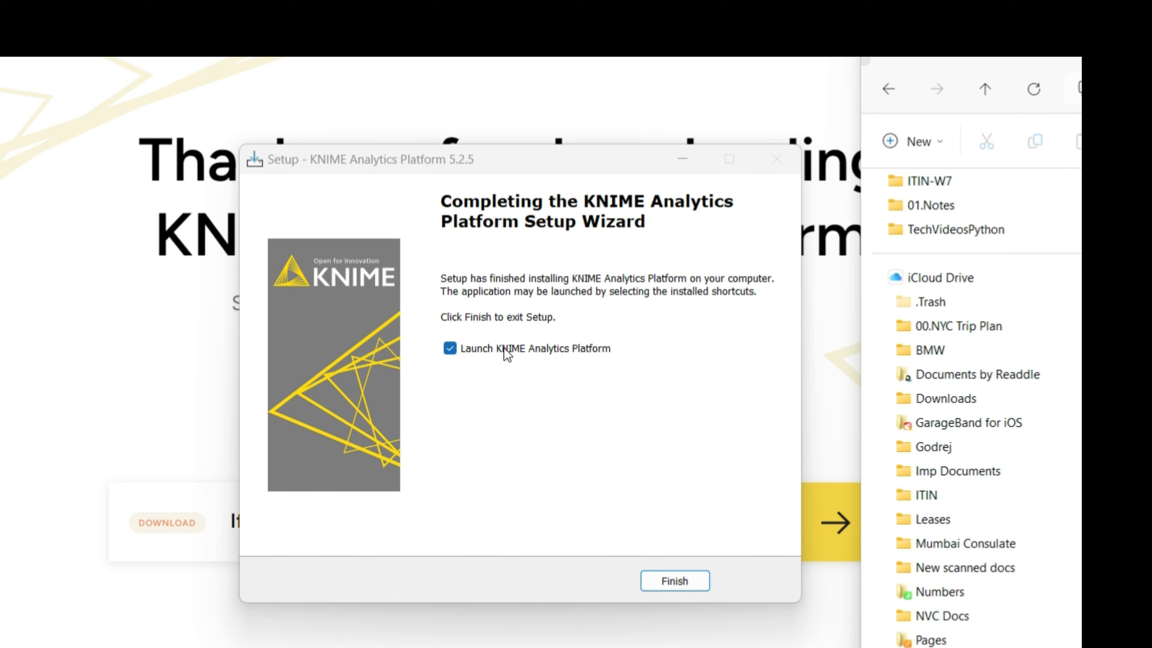
click(673, 581)
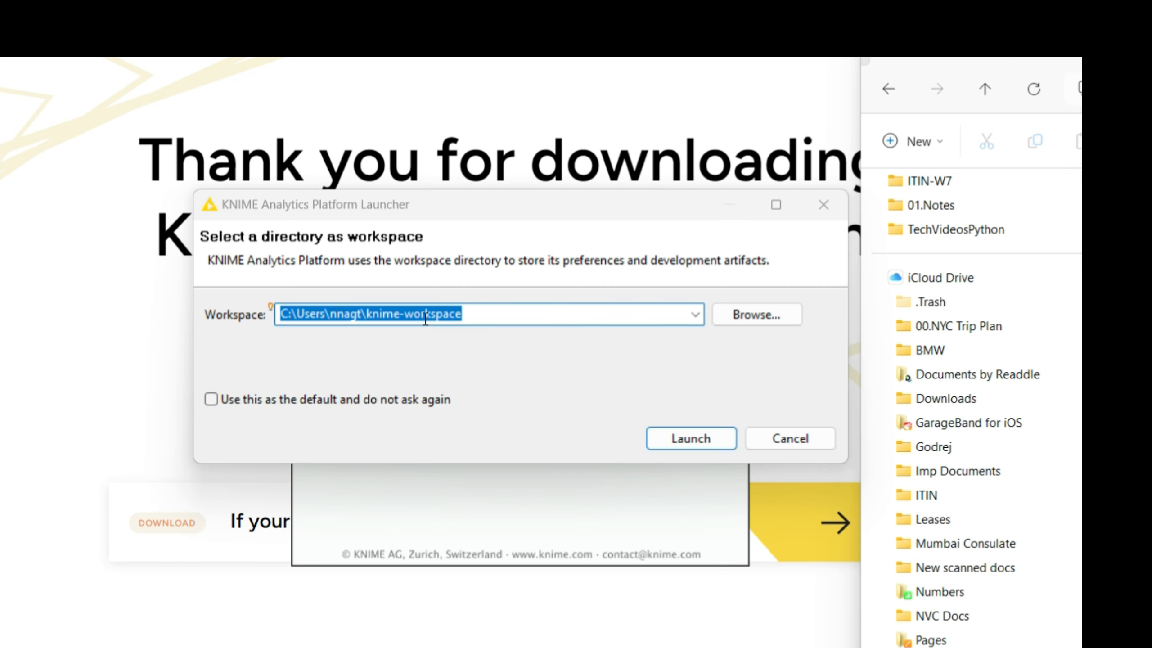
click(703, 438)
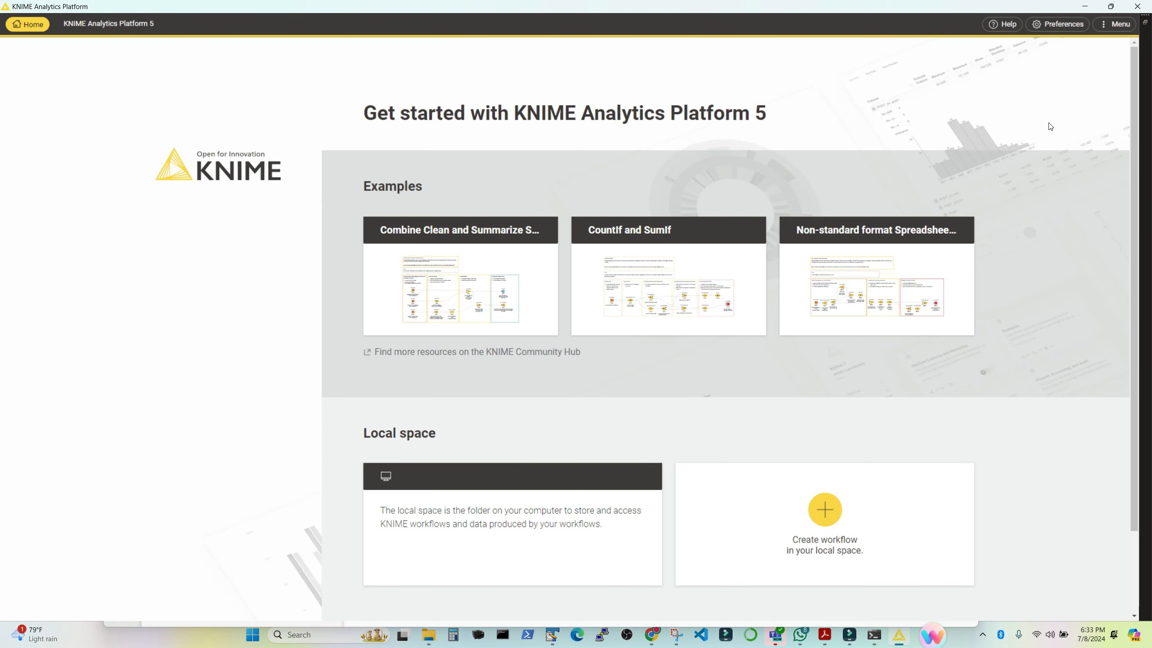
- Check KNIME Analytics Platform for available updates and dismiss the result
click(1116, 24)
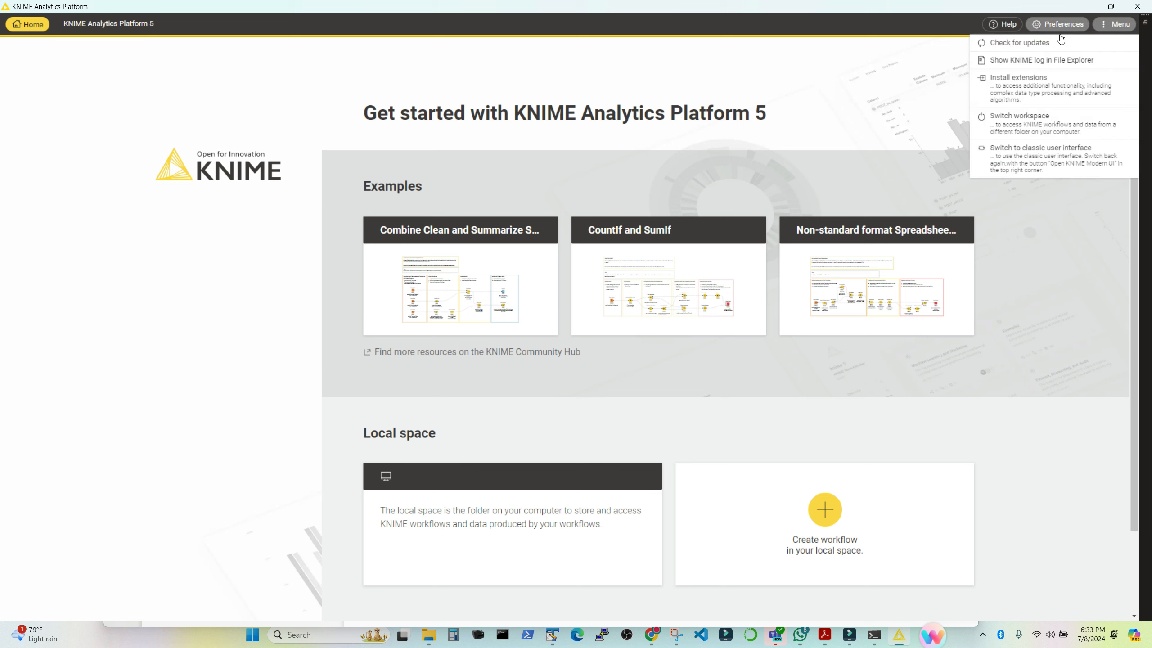
click(1018, 44)
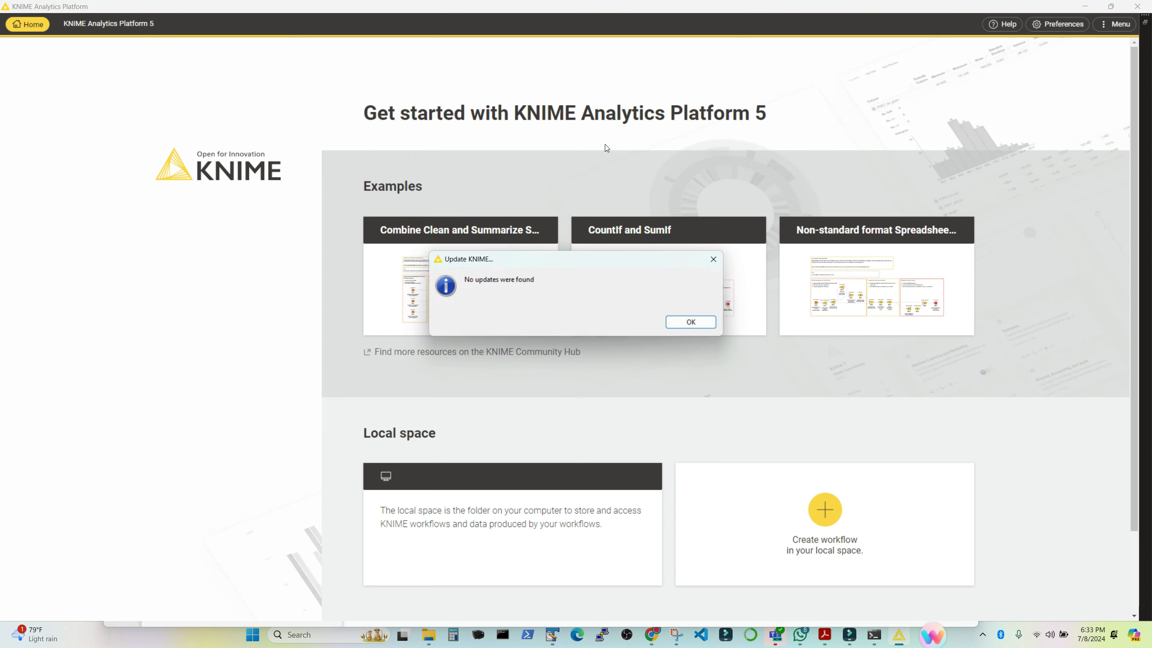
click(675, 327)
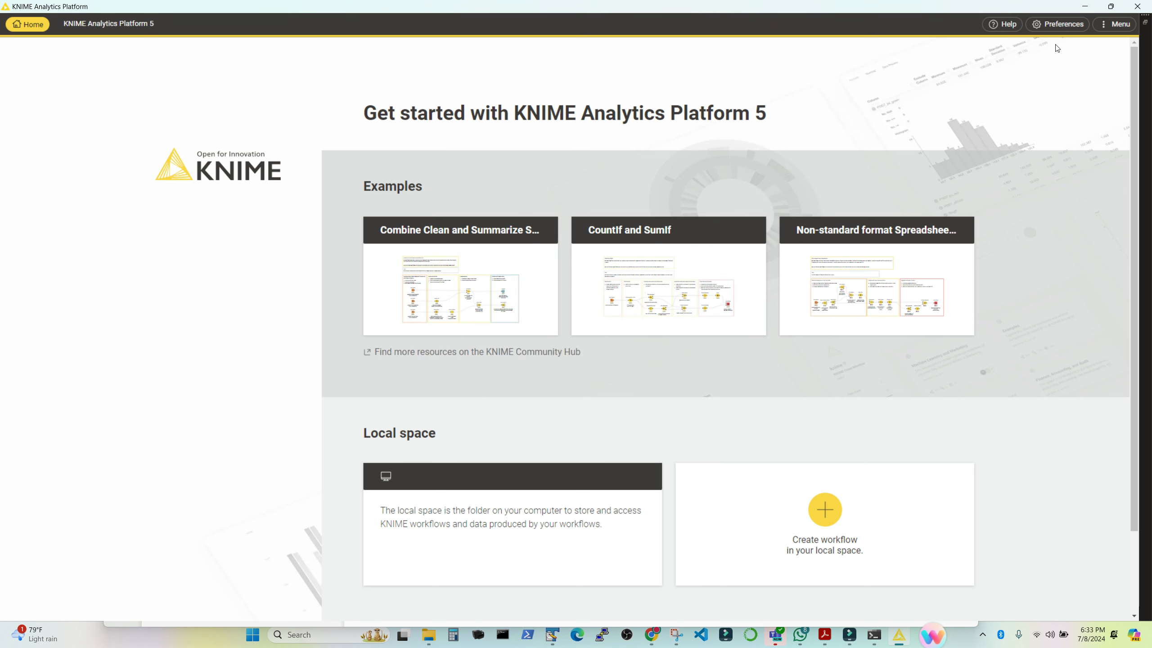
- Open the extension installation dialog and make it taller to show more of the available software
click(1124, 29)
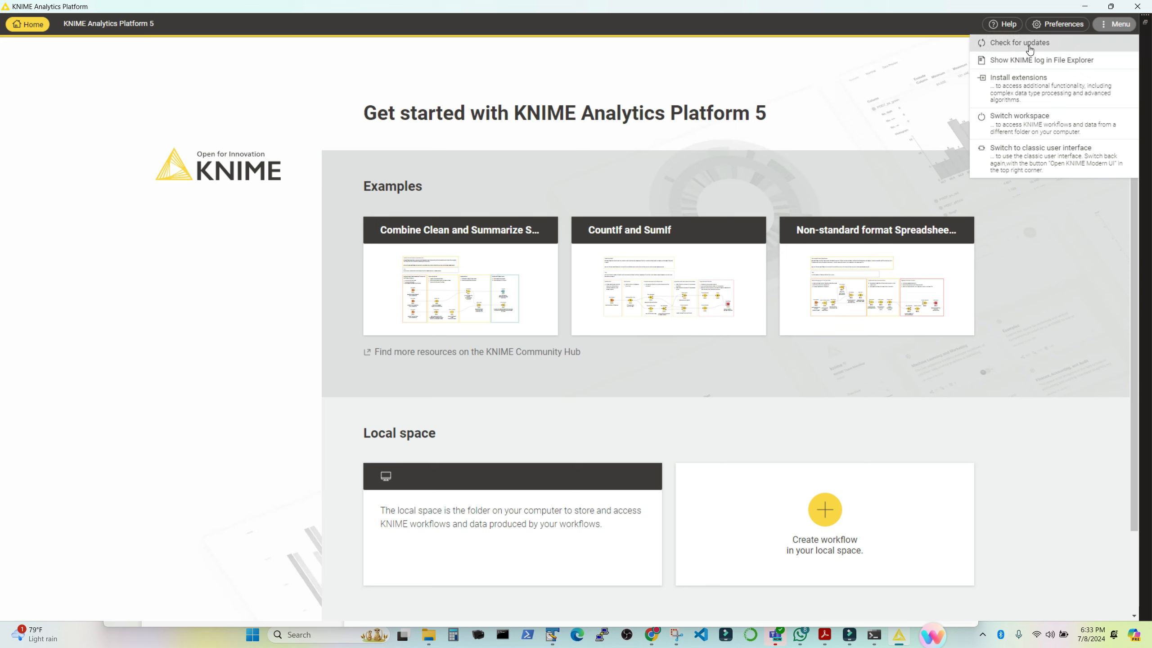
click(1029, 88)
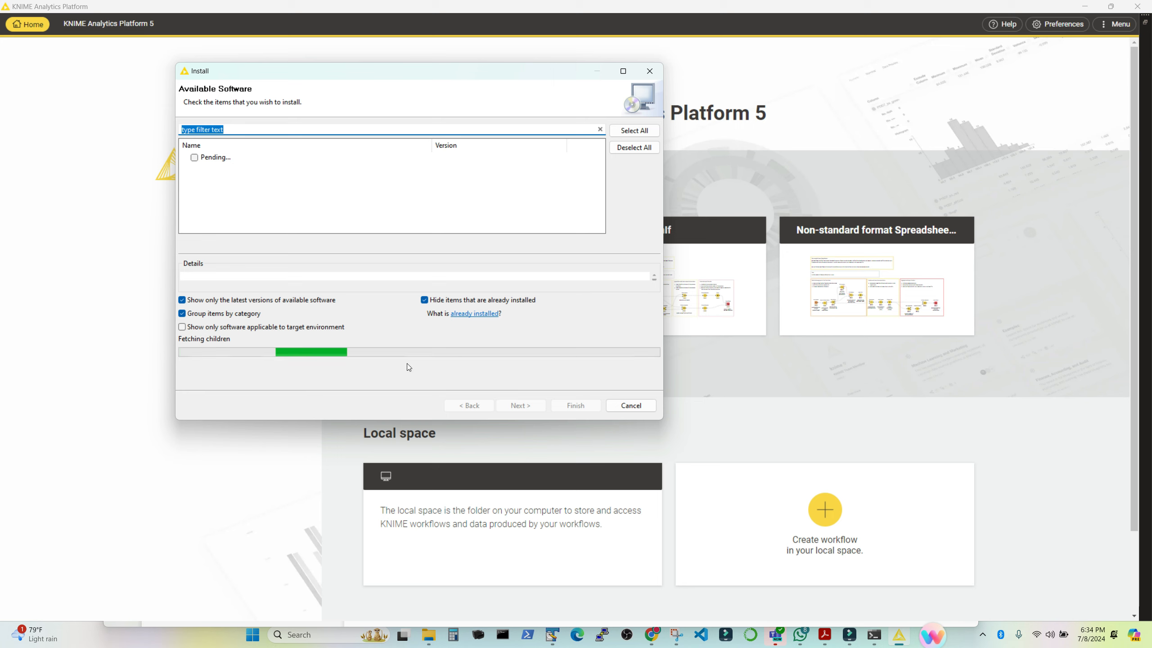
drag(391, 420, 386, 503)
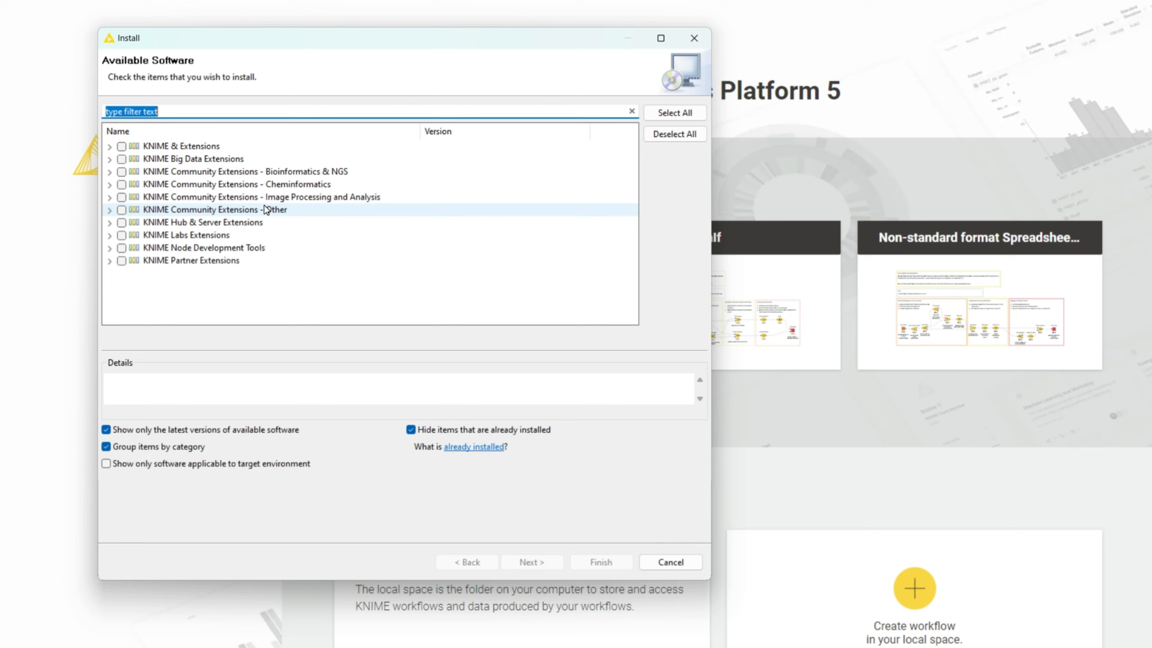
- Select every extension category for installation, from KNIME & Extensions through KNIME Partner Extensions
click(121, 147)
click(133, 162)
click(147, 177)
click(148, 190)
click(148, 203)
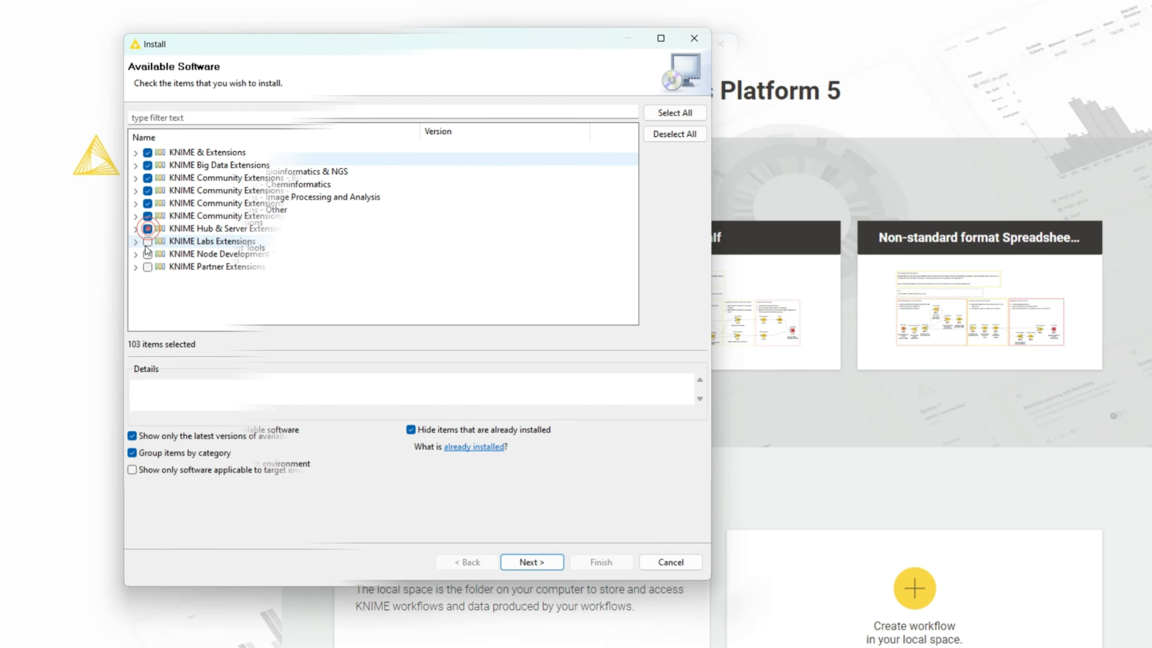
click(147, 228)
click(148, 241)
click(148, 254)
click(148, 267)
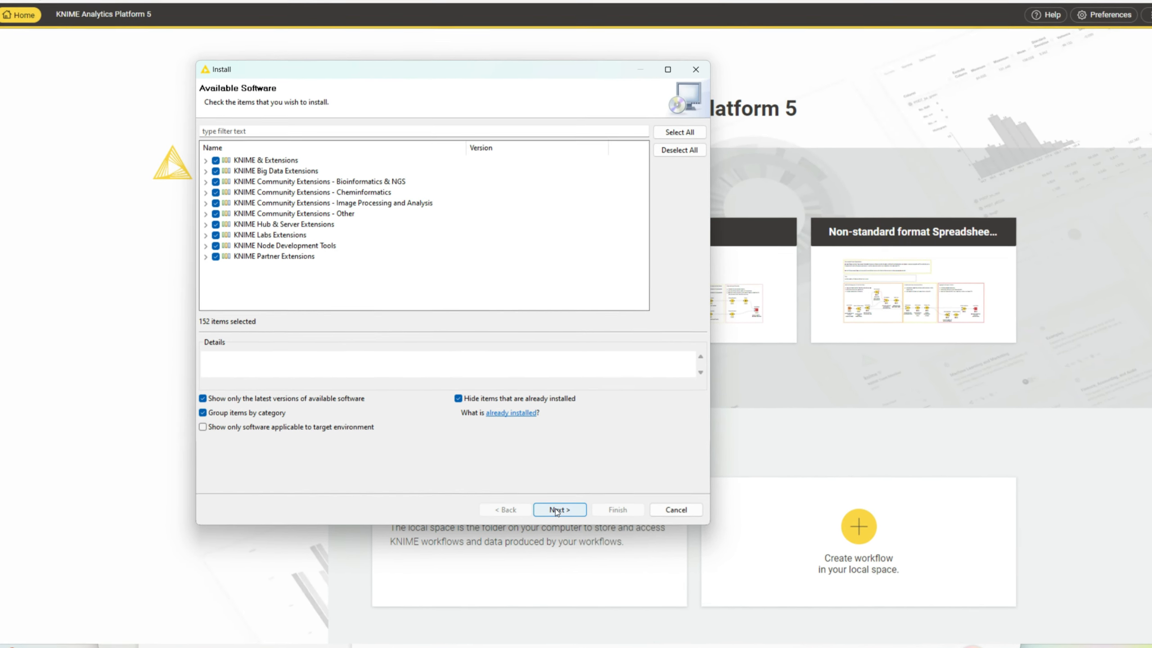
- Proceed to the install details and review the list of extensions selected for installation
click(558, 510)
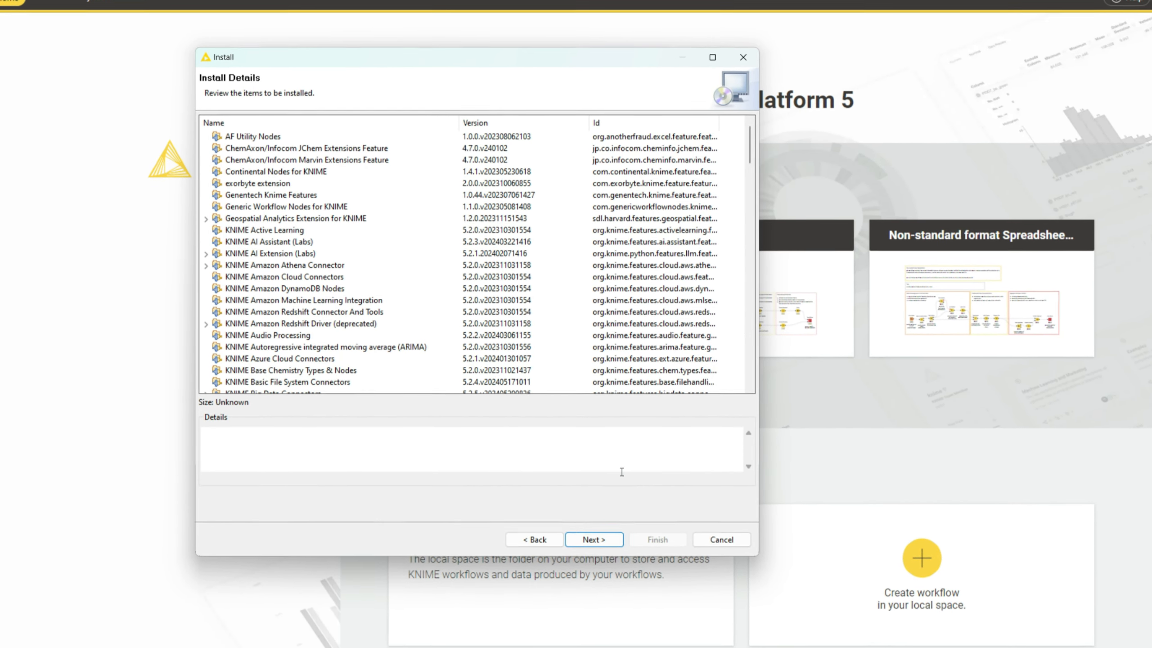
scroll(369, 228, down, 3)
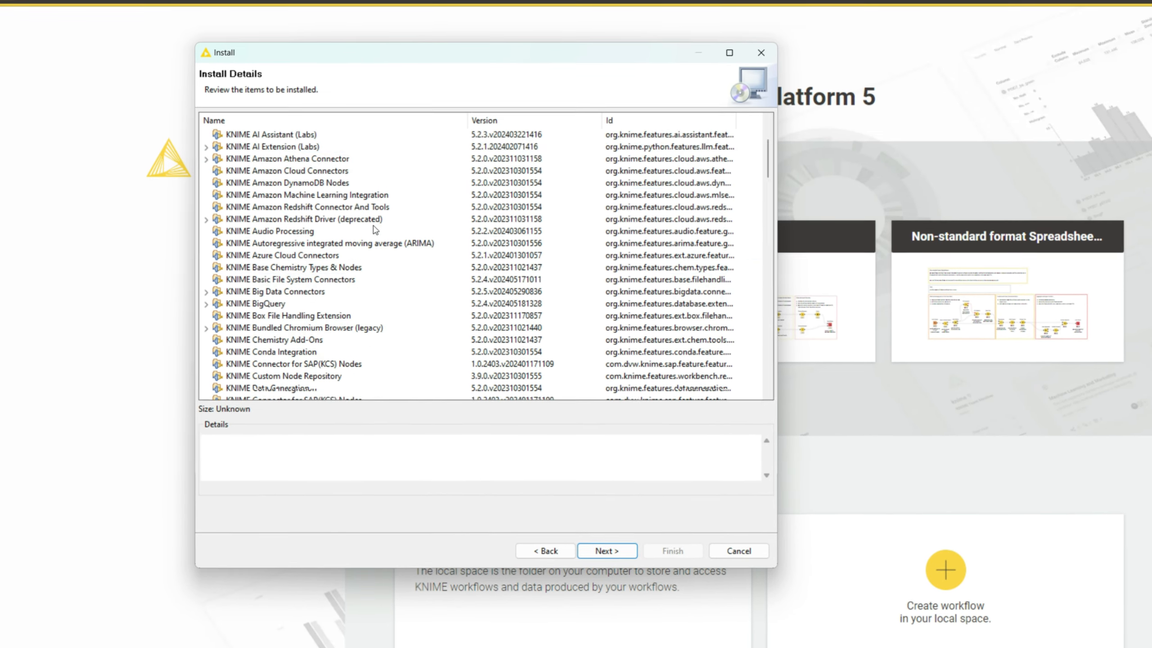
scroll(375, 230, down, 20)
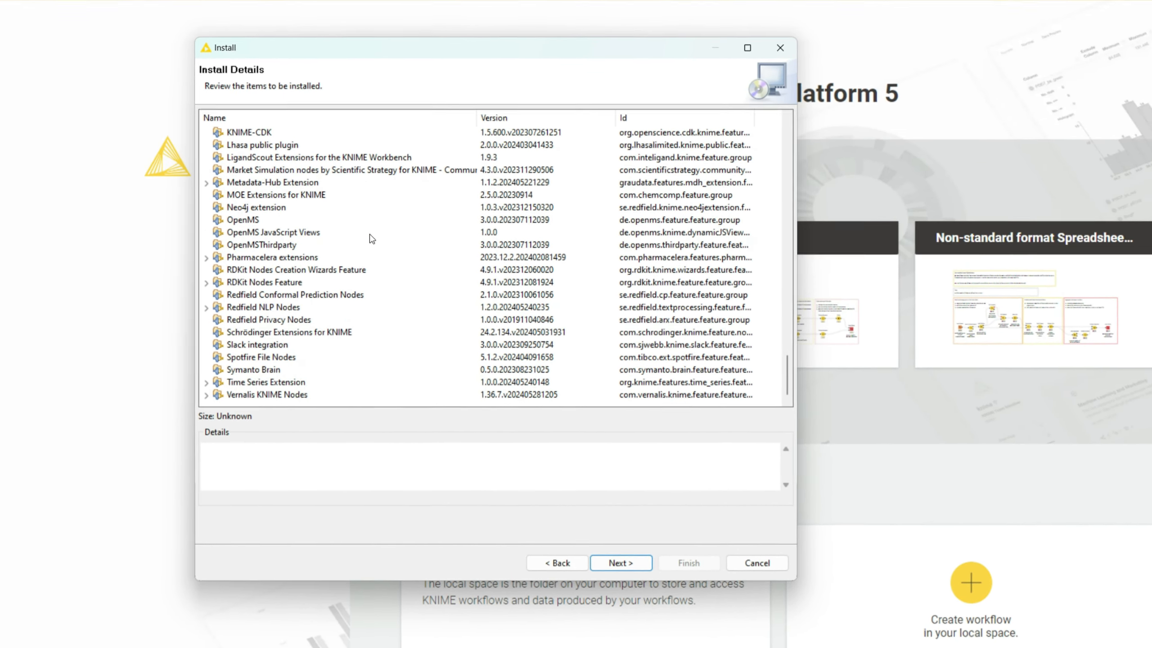
scroll(370, 240, up, 15)
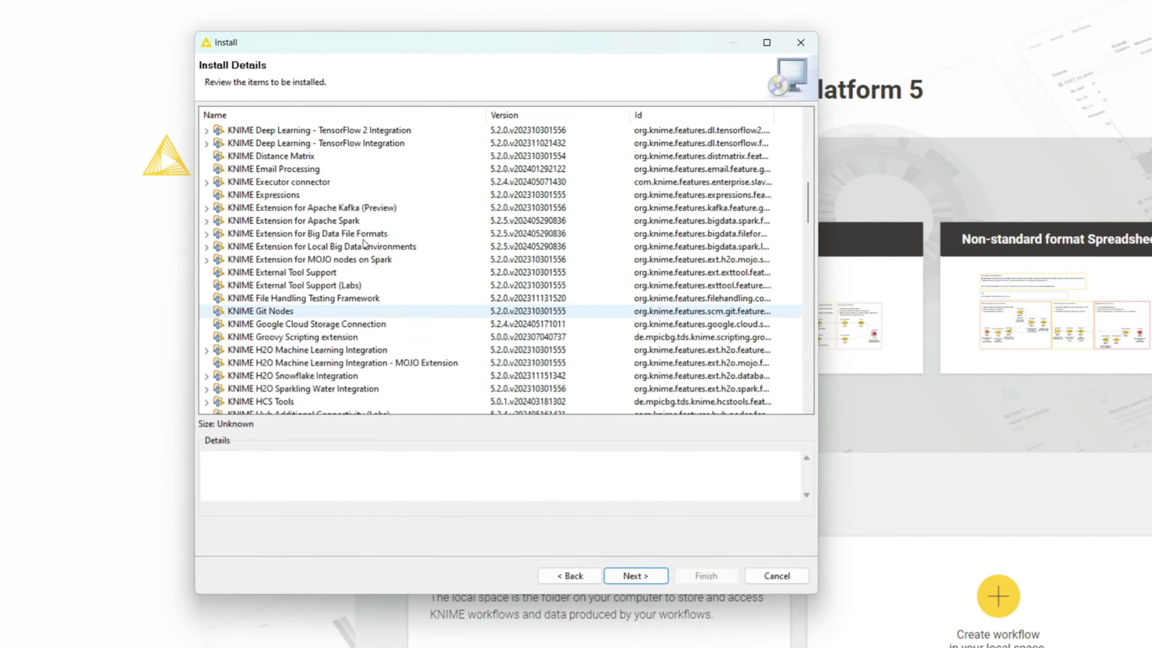
scroll(364, 245, up, 15)
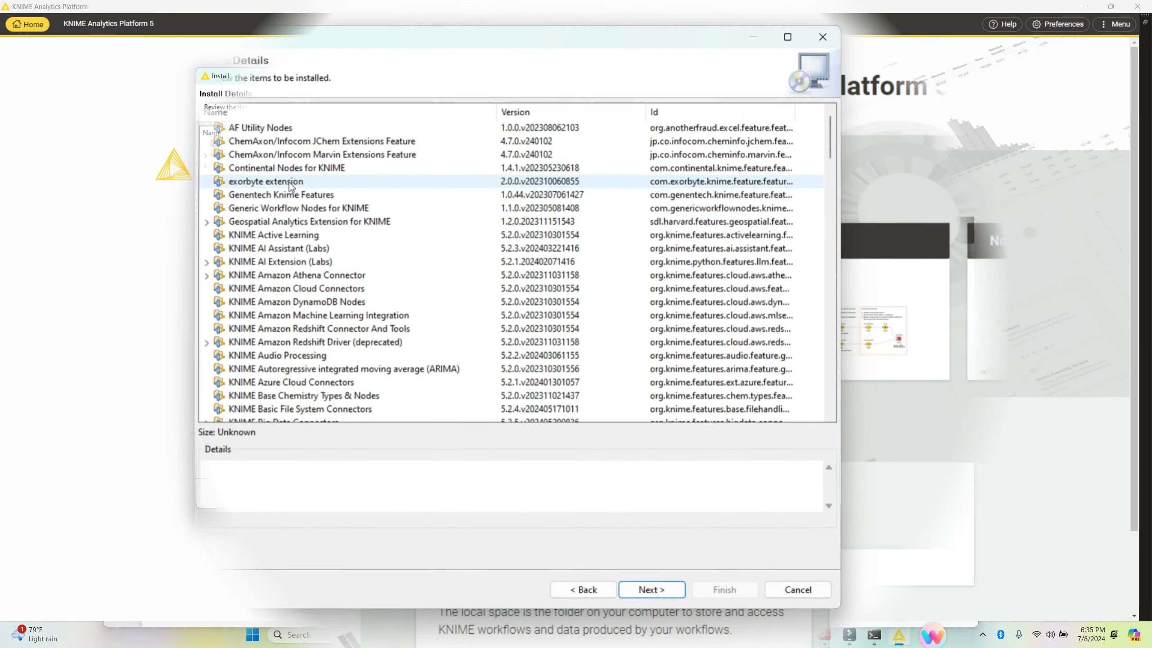
scroll(289, 186, down, 7)
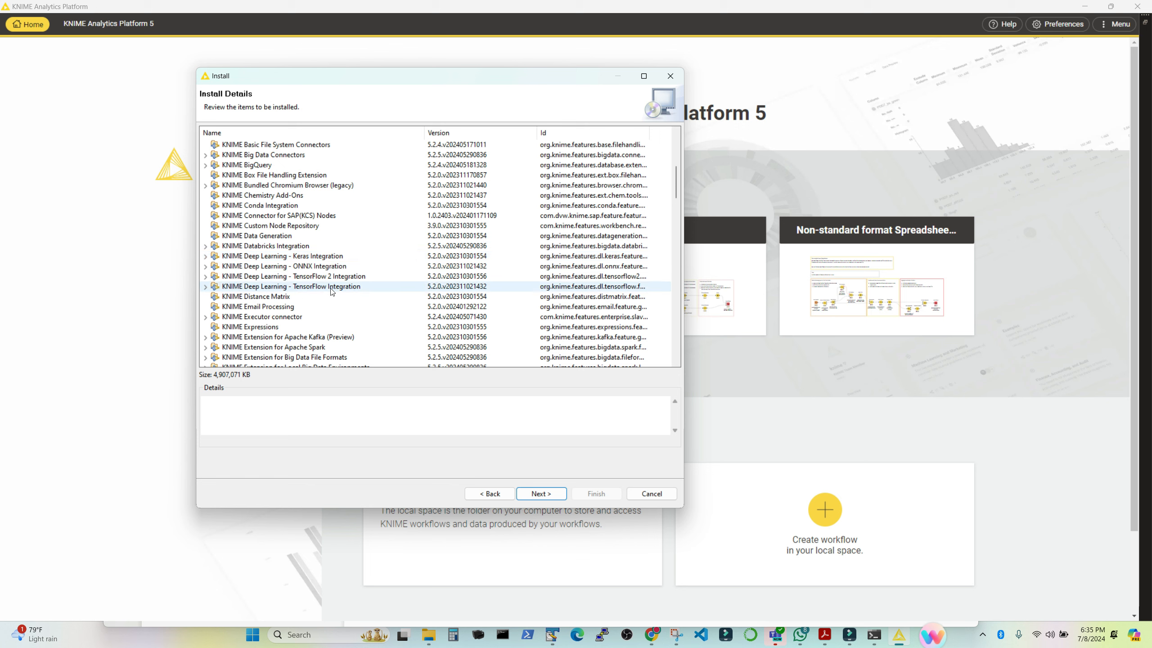
- Review the remaining extensions in the install list, accept the license agreements and start the installation
scroll(345, 286, down, 15)
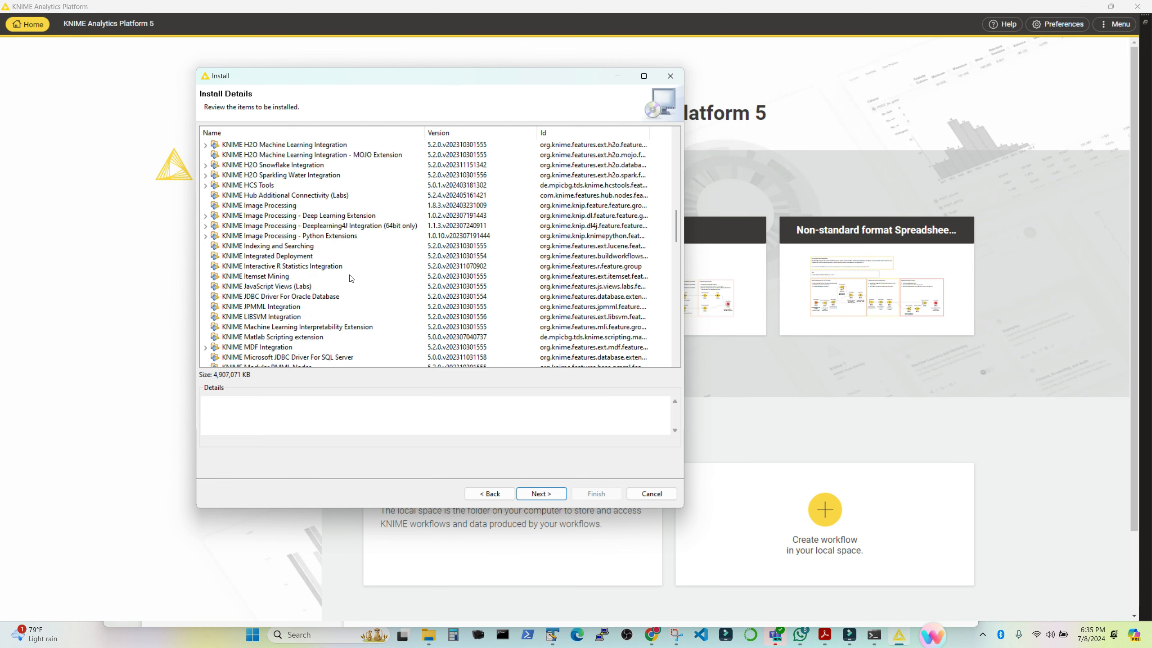
scroll(350, 278, down, 10)
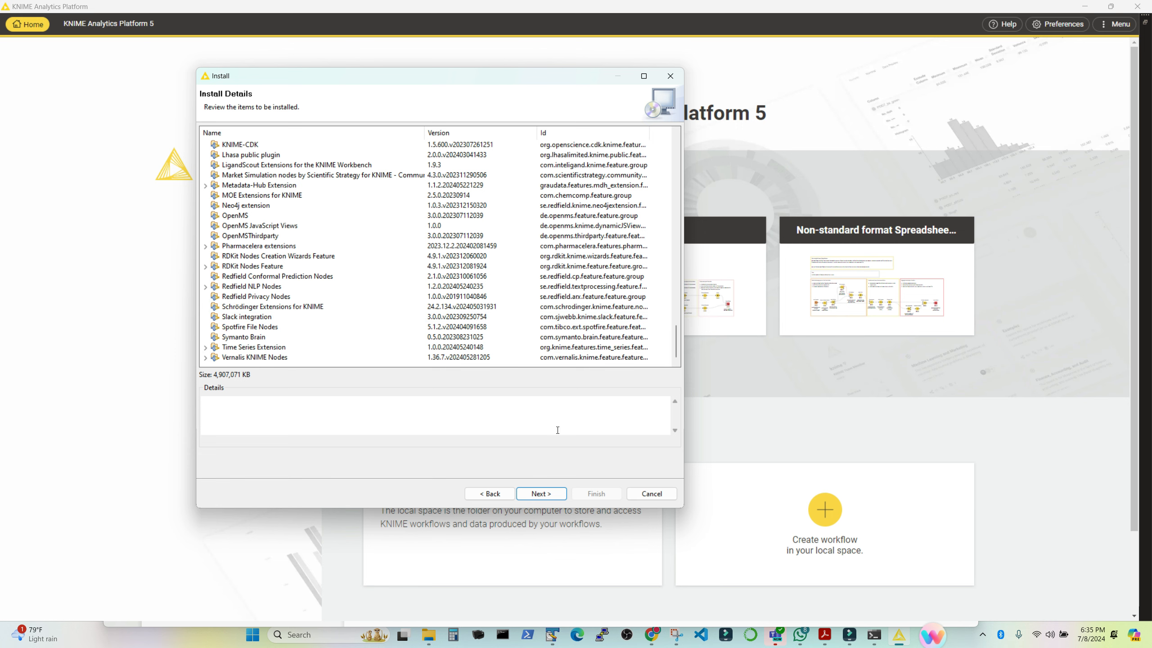
click(543, 494)
click(465, 425)
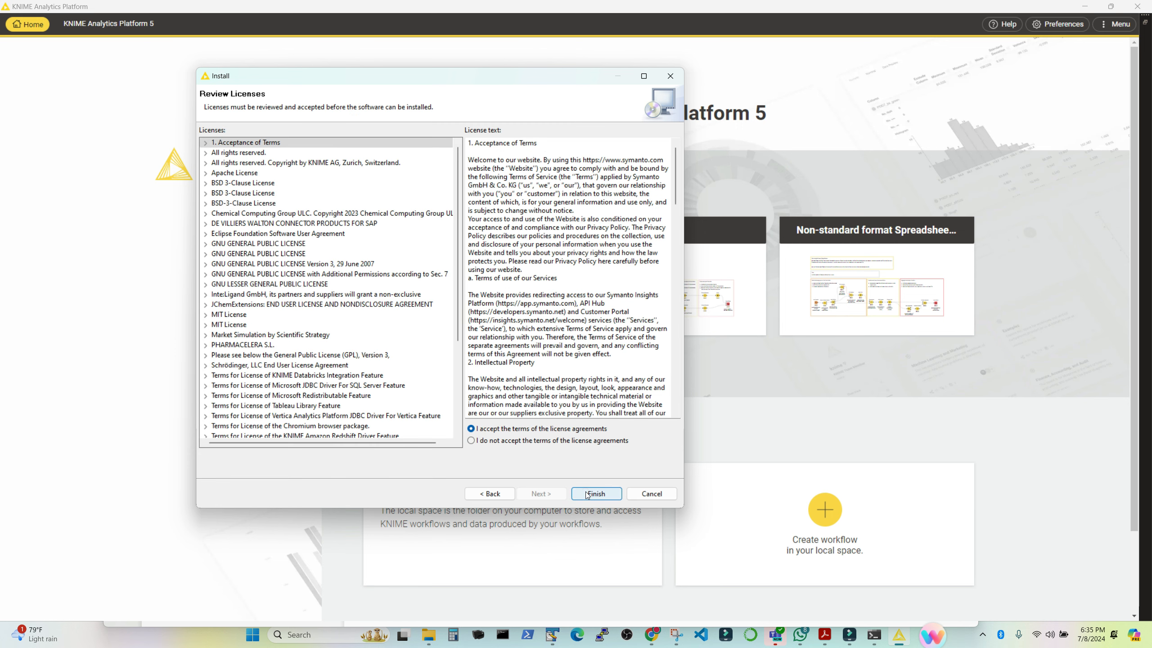
click(596, 493)
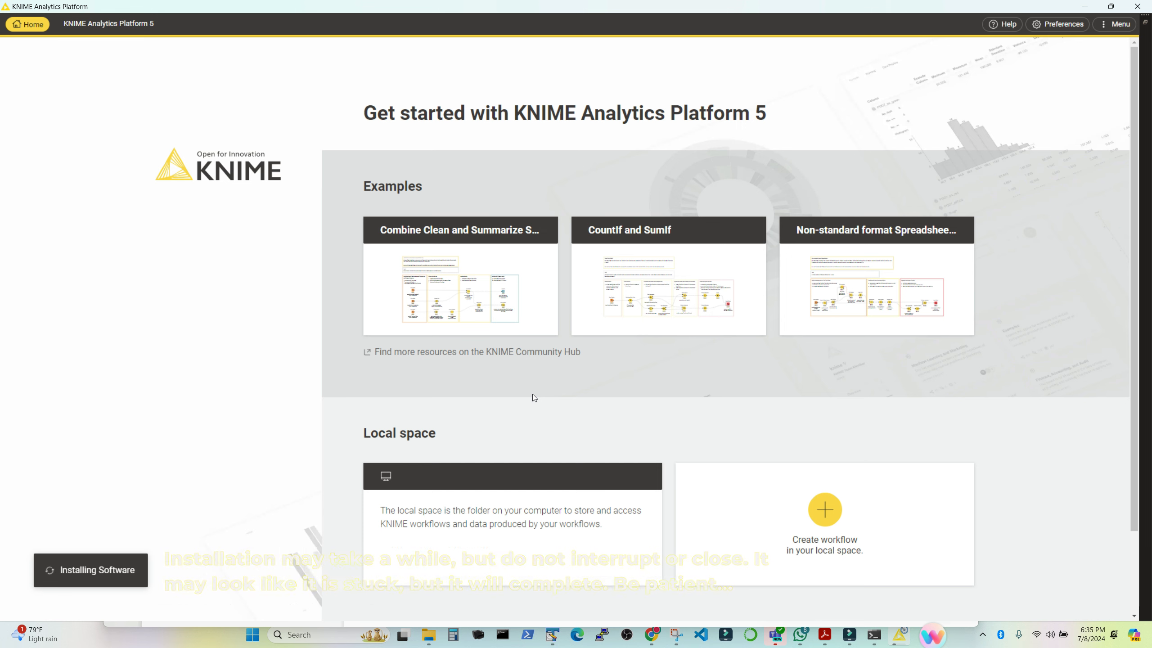
click(983, 634)
right_click(937, 578)
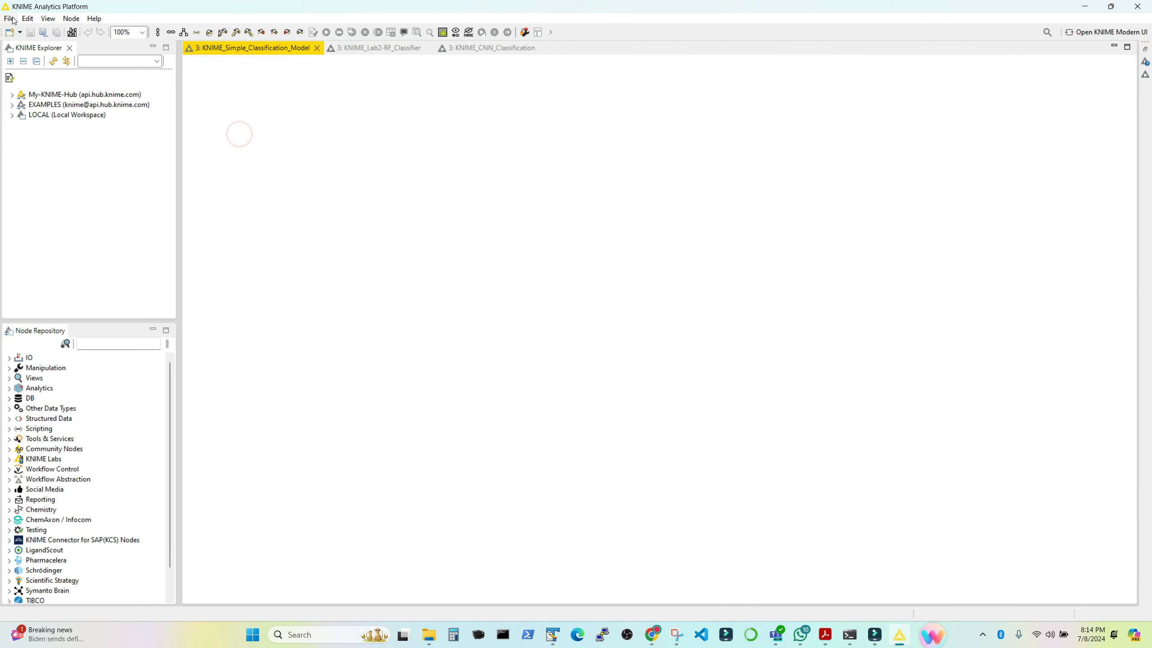
- Open the KNIME preferences and examine the Conda page for the installation directory and version
click(9, 18)
click(27, 176)
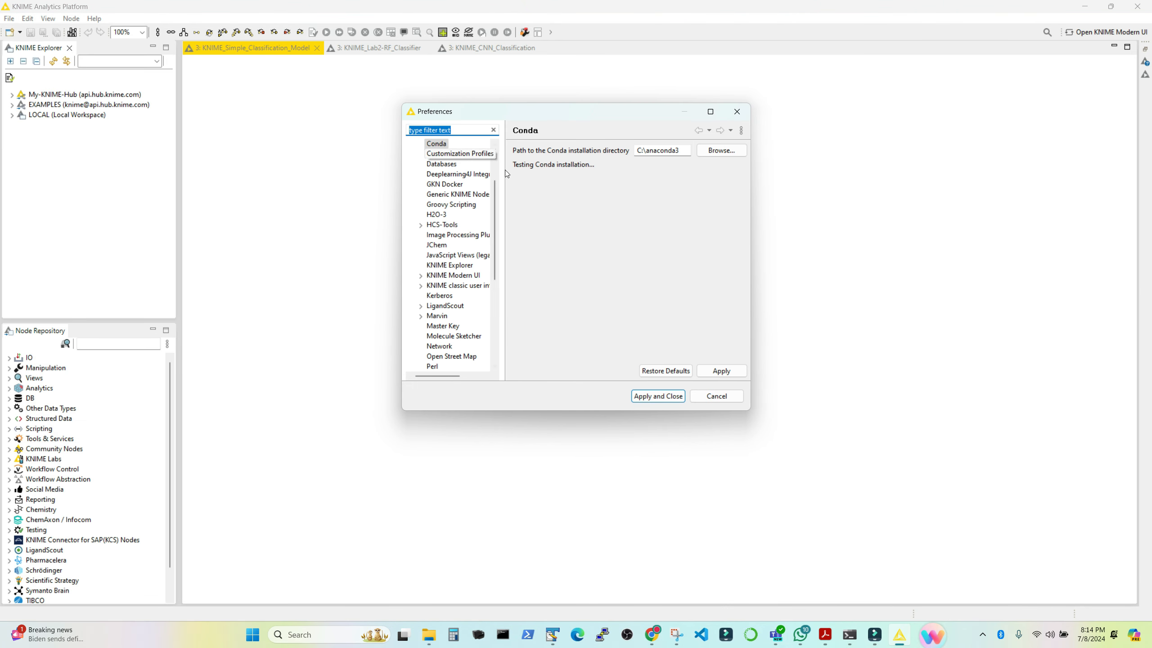
drag(495, 202, 497, 159)
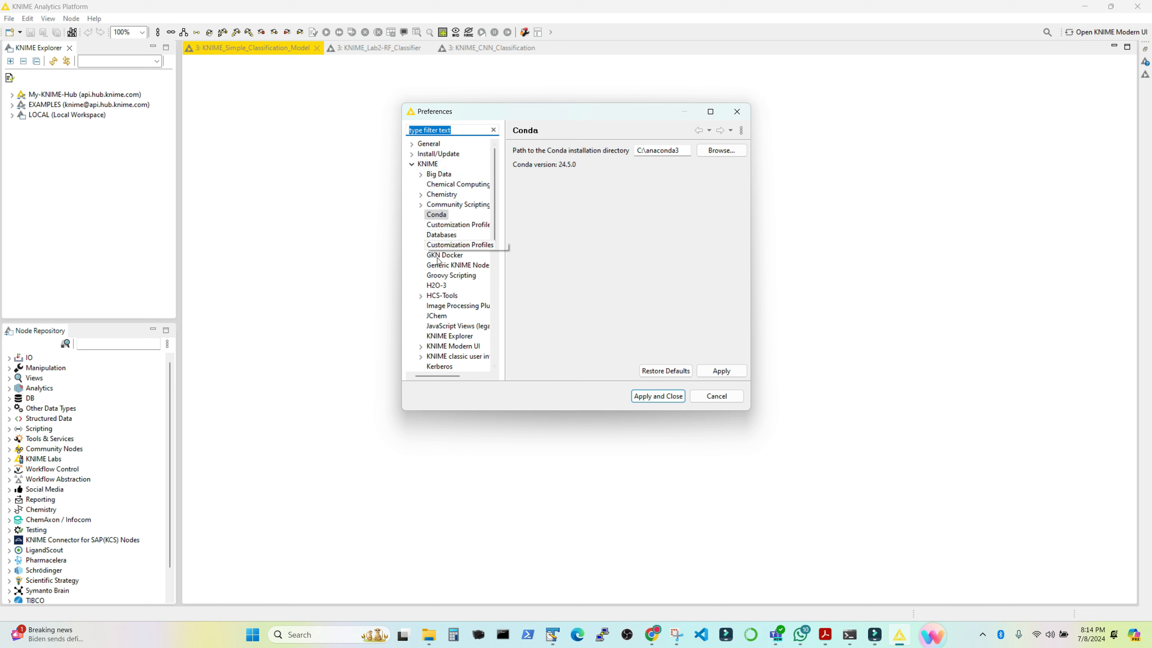
click(440, 215)
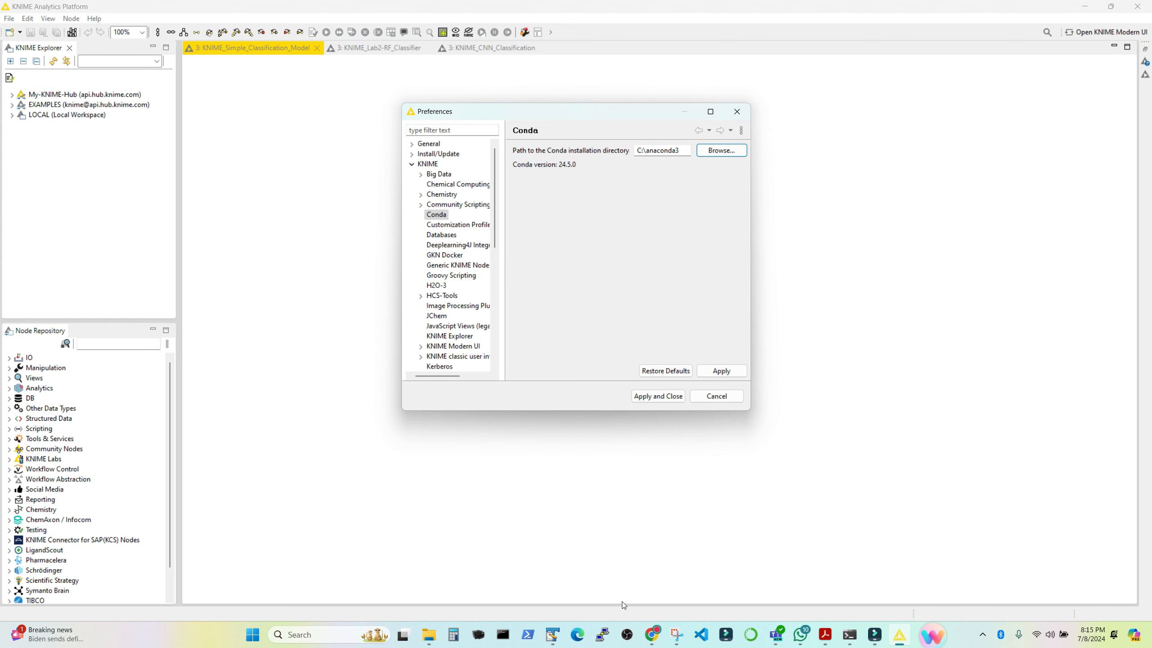
- Switch to a Command Prompt over the preferences and check the Conda version with "conda --version"
click(503, 634)
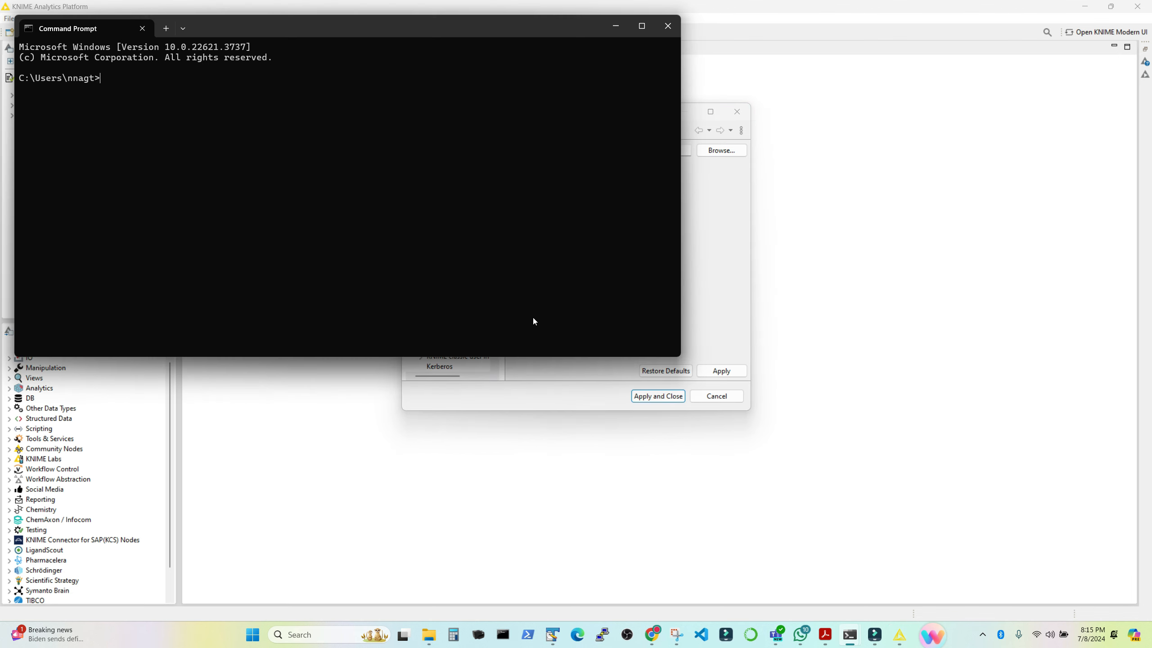
drag(434, 20, 743, 223)
click(585, 284)
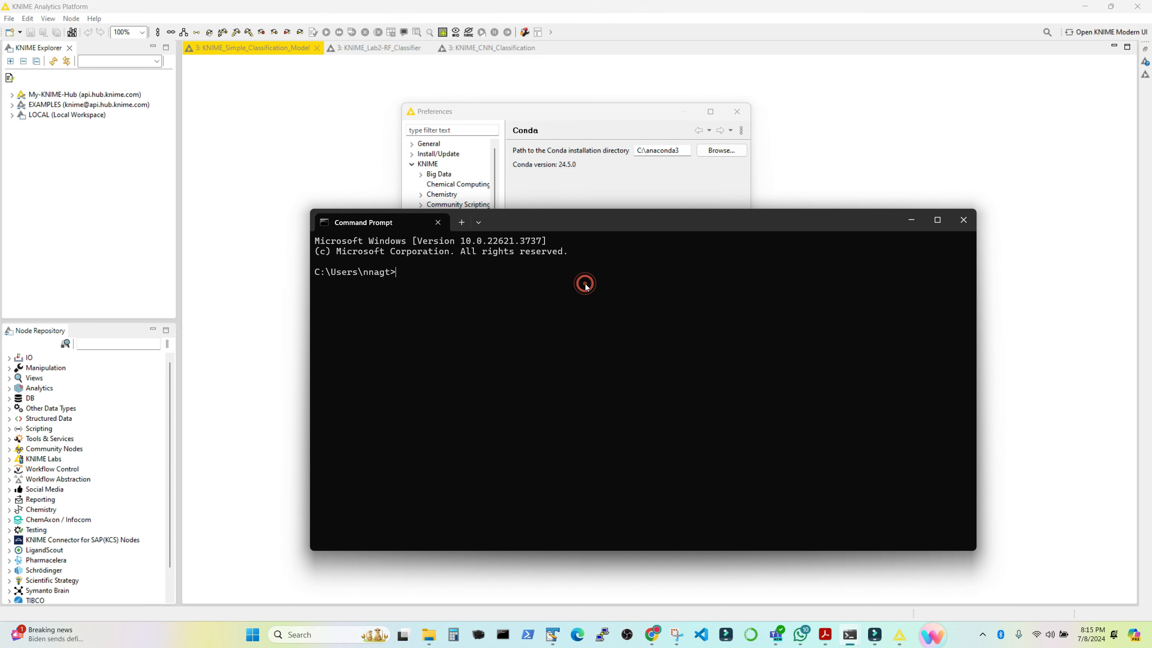
text(conda --version)
key(Return)
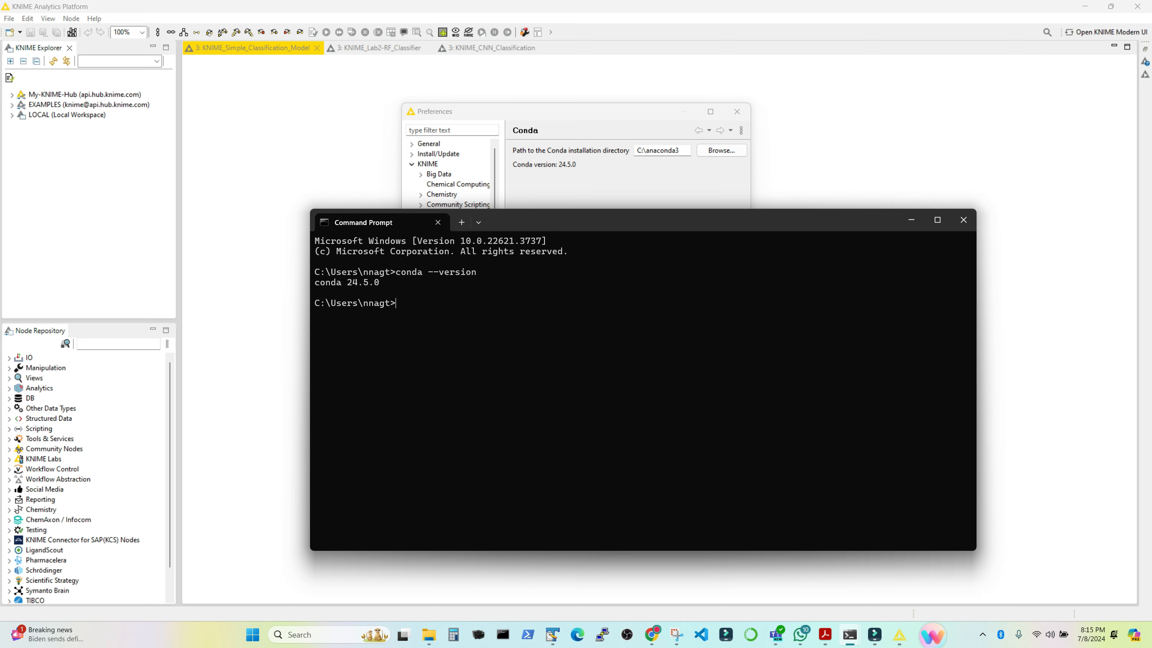
- Locate the Conda installation with "where conda" and minimize the Command Prompt
text(which)
key(BackSpace)
key(BackSpace)
key(BackSpace)
key(BackSpace)
text(ere conda)
key(Return)
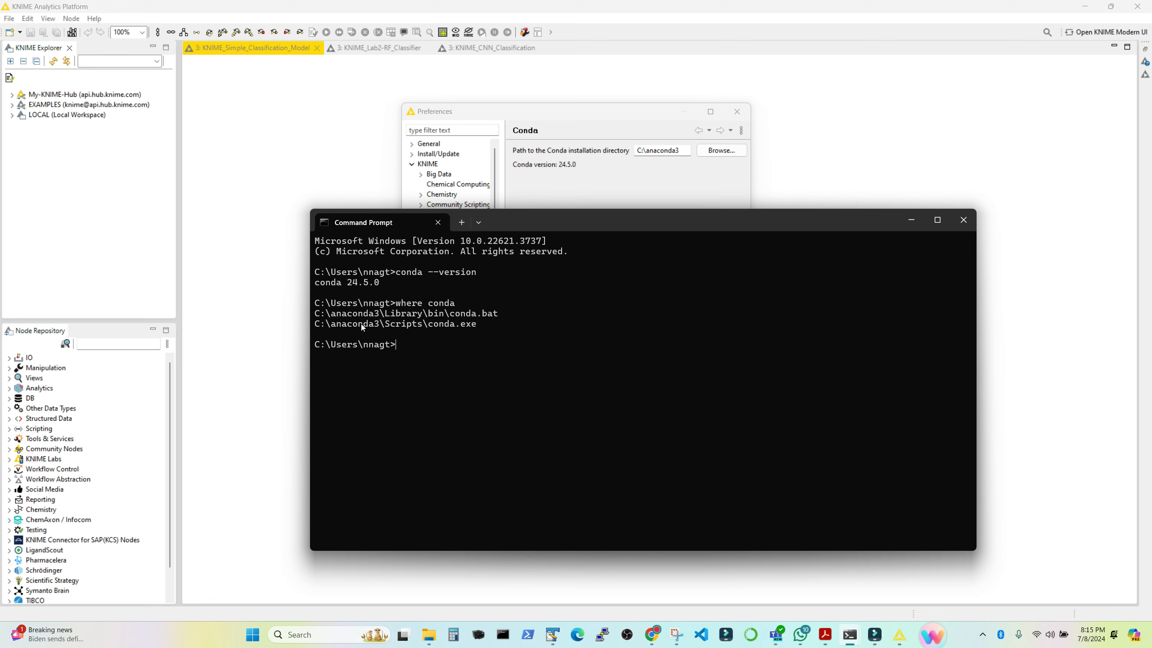
click(912, 220)
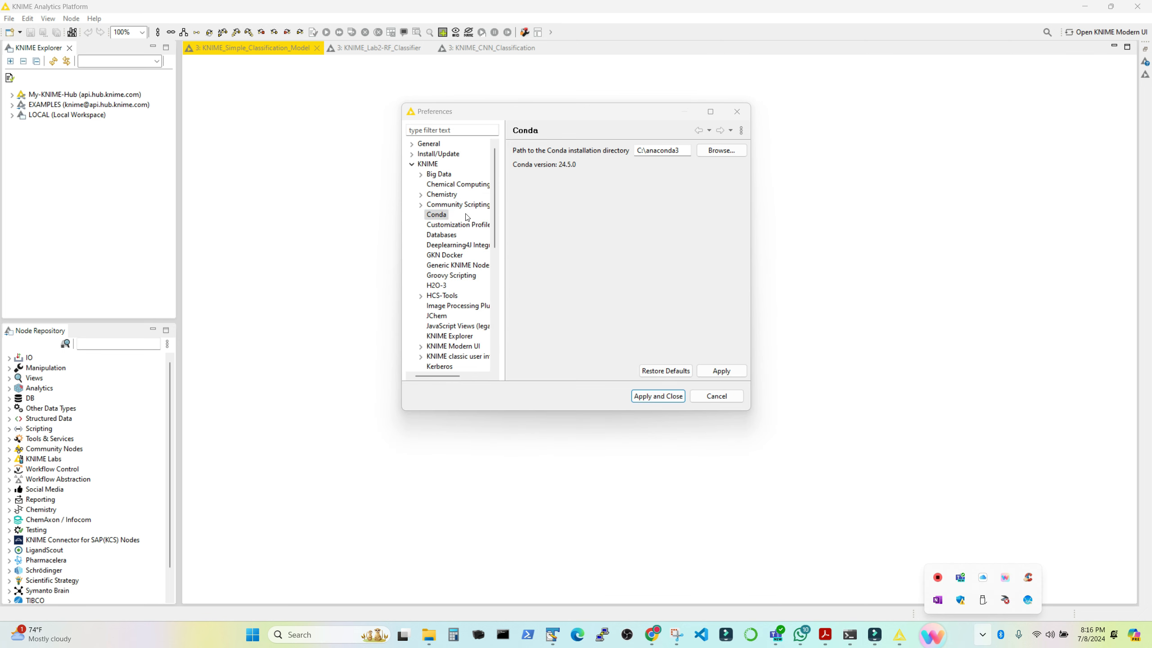
- Open the Python Deep Learning preferences, widen the page list and view the available Keras Conda environments
drag(495, 219, 497, 290)
click(447, 325)
drag(504, 322, 524, 323)
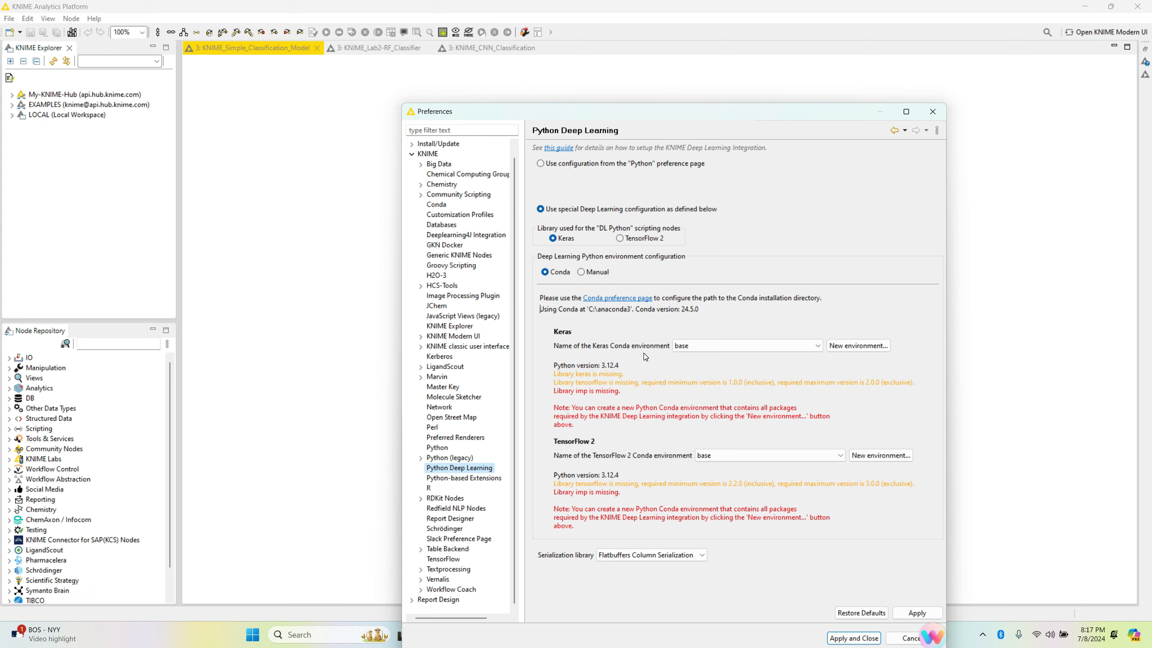
click(818, 346)
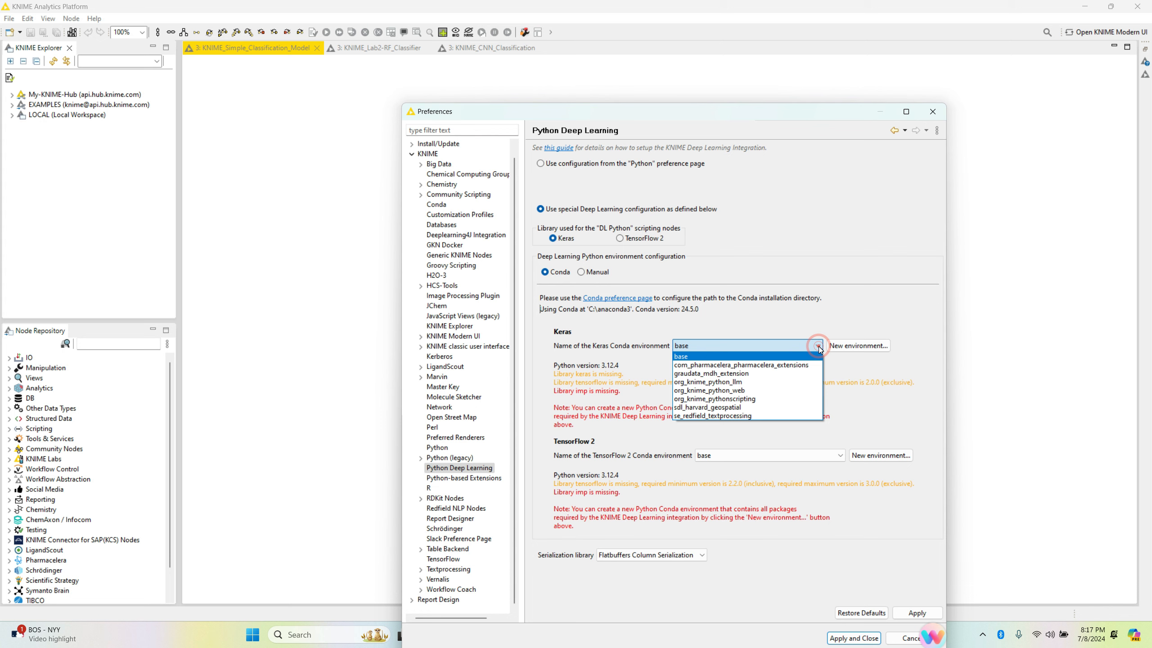
click(819, 347)
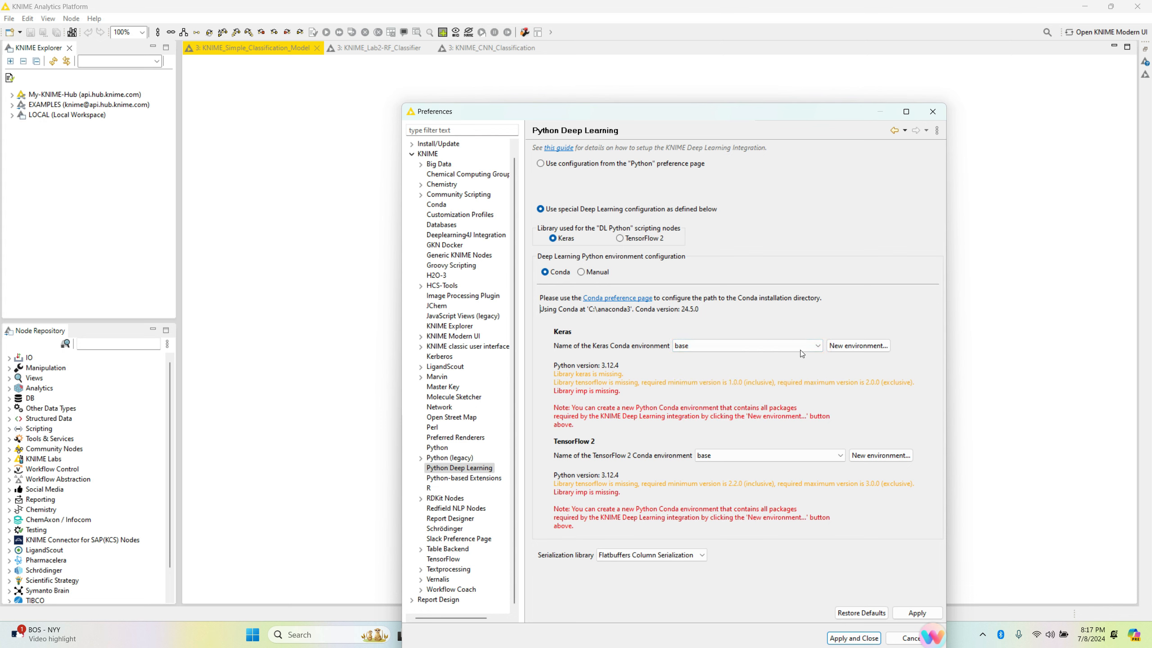
- Create a new CPU Conda environment named py3_knime_dl for the Keras integration
click(874, 349)
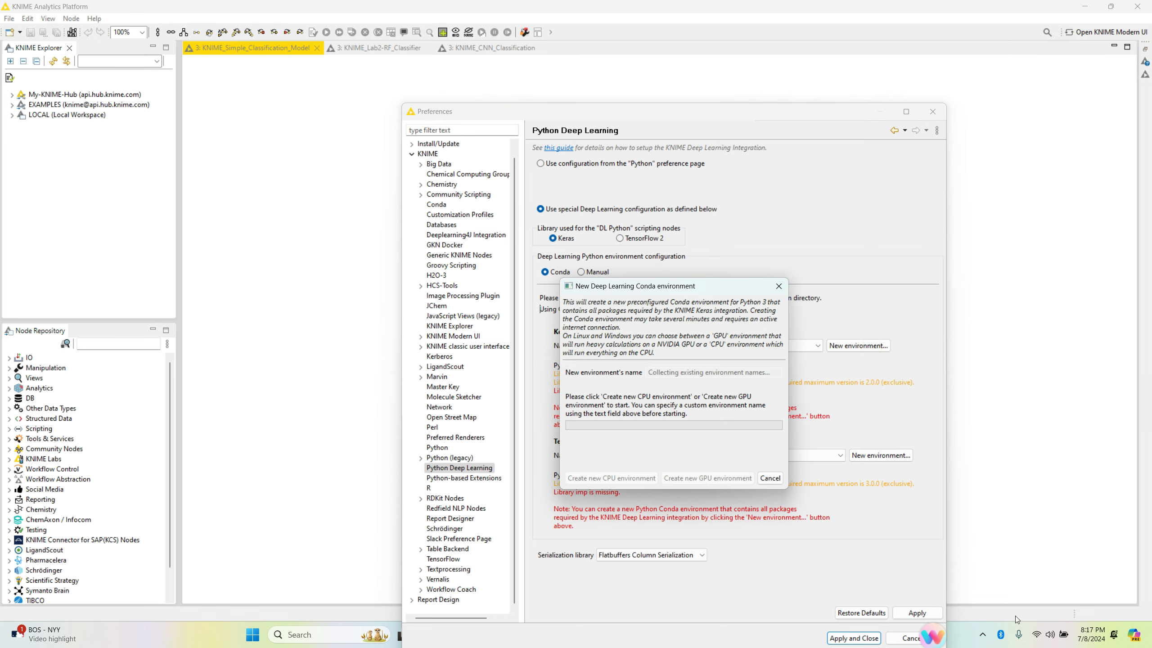
drag(723, 285, 774, 122)
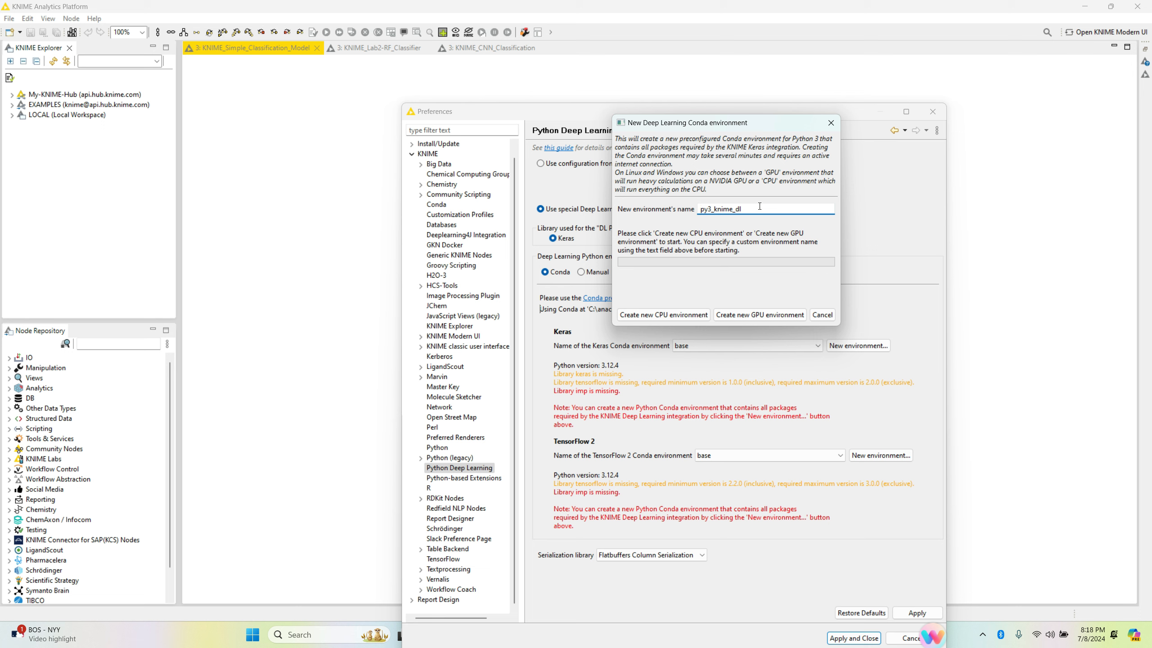
click(676, 317)
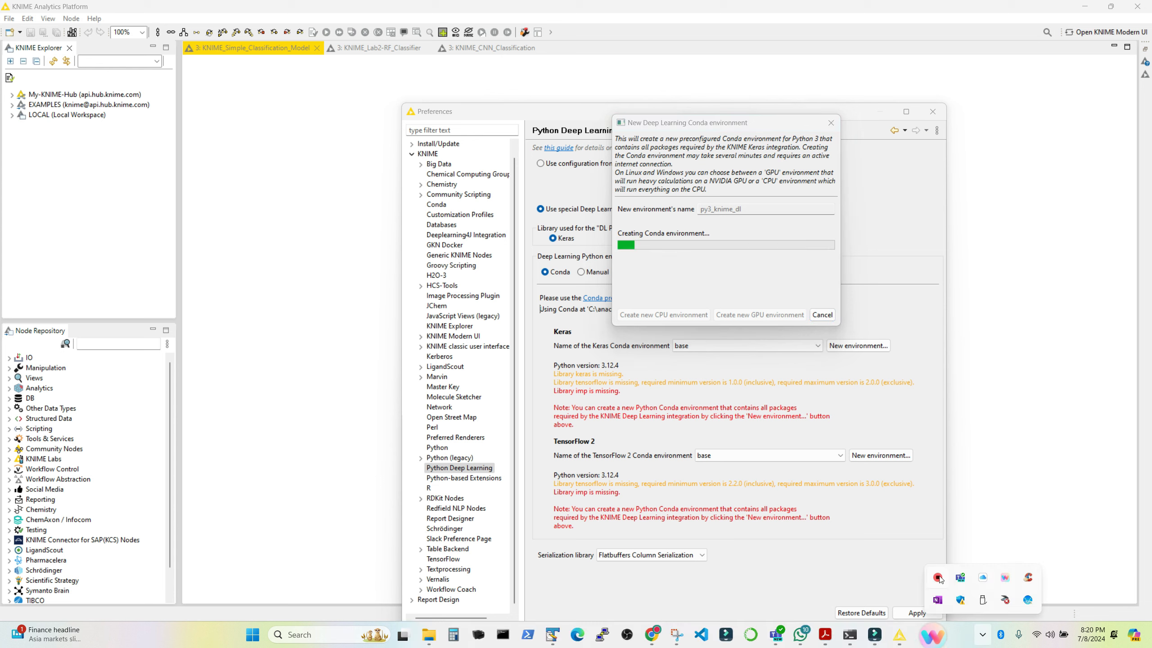
click(938, 577)
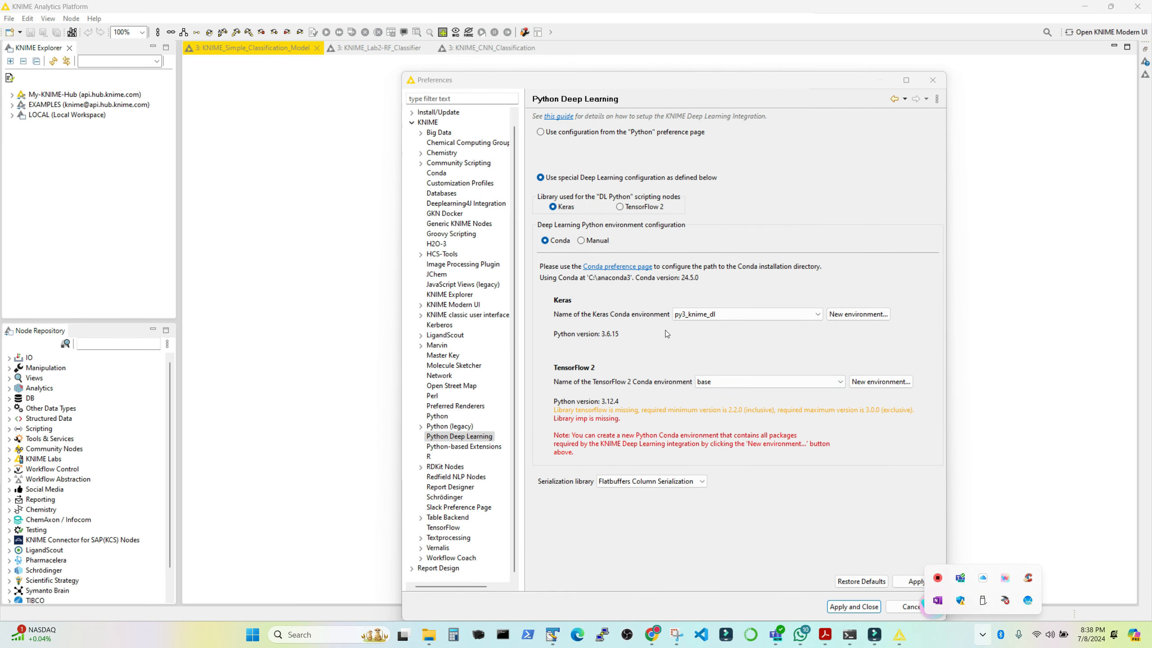
- Create a new CPU Conda environment named py3_knime_tf2 for the TensorFlow 2 integration
click(877, 382)
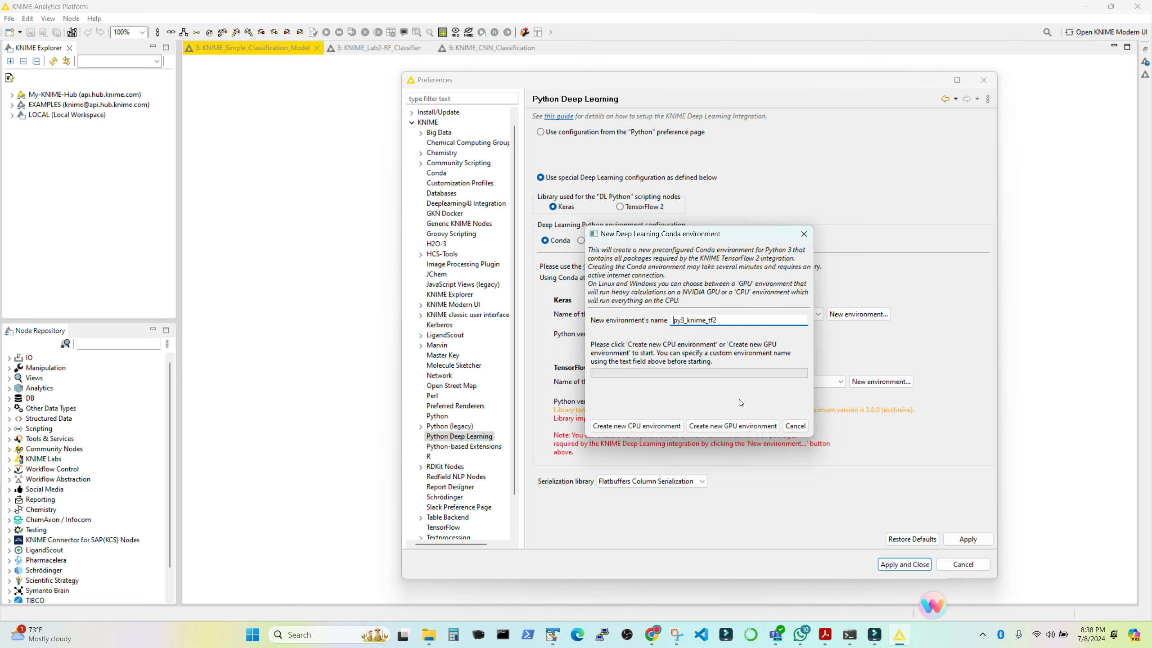
click(636, 426)
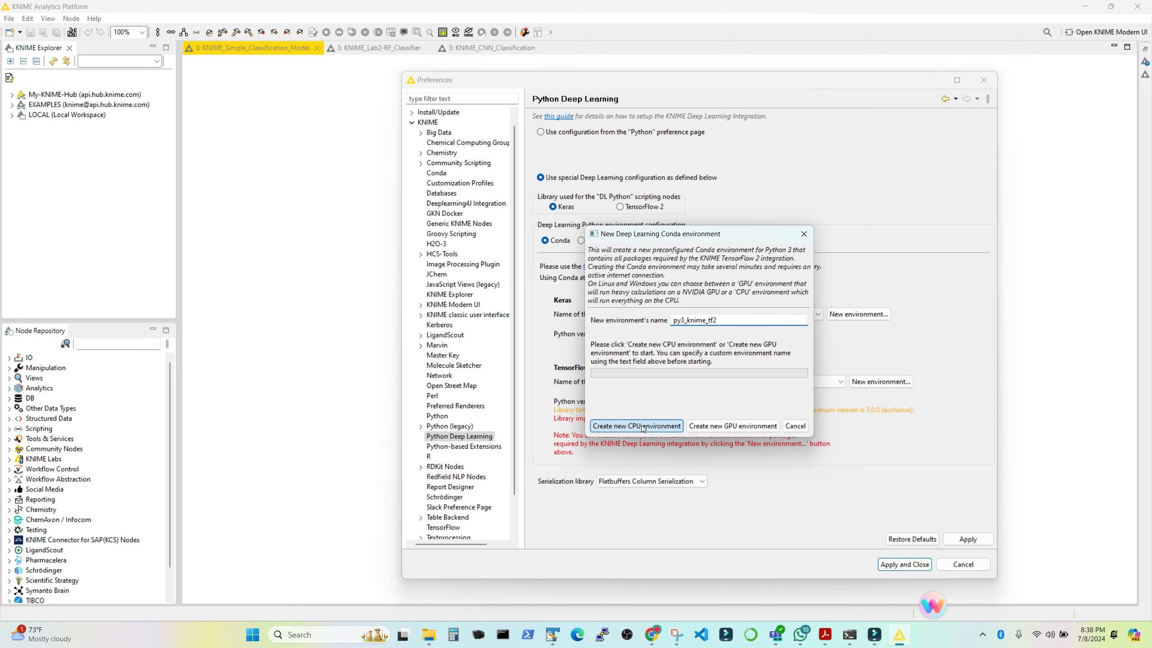
- Switch to System Information and examine the display component to identify the computer's graphics adapter
click(316, 635)
text(system)
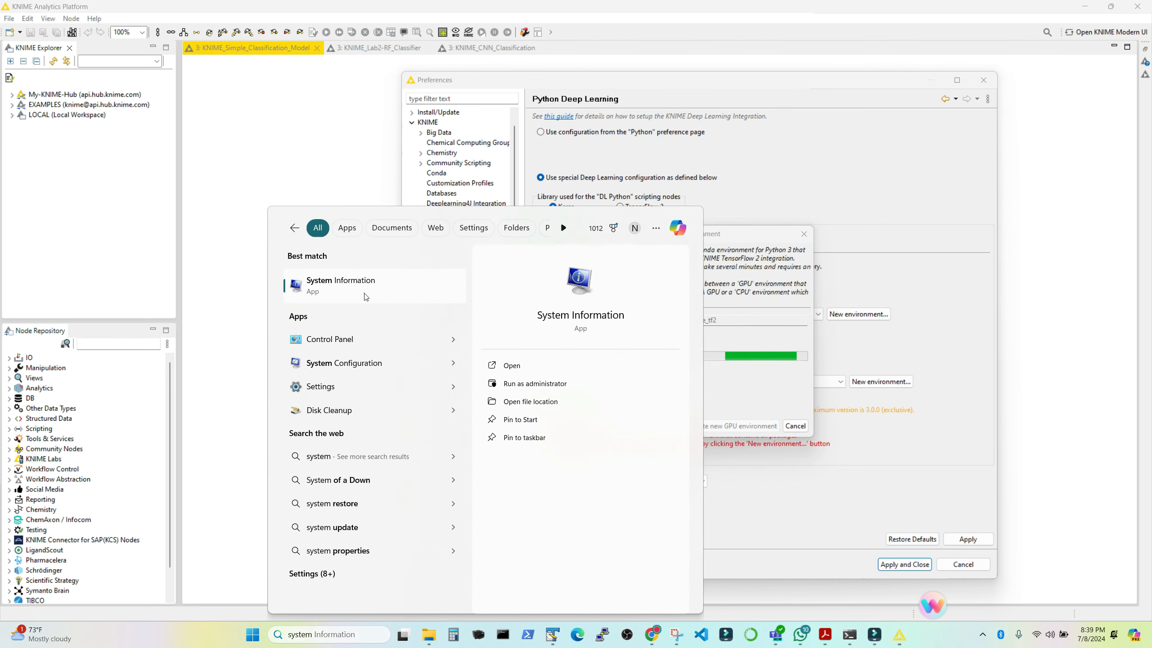
key(Return)
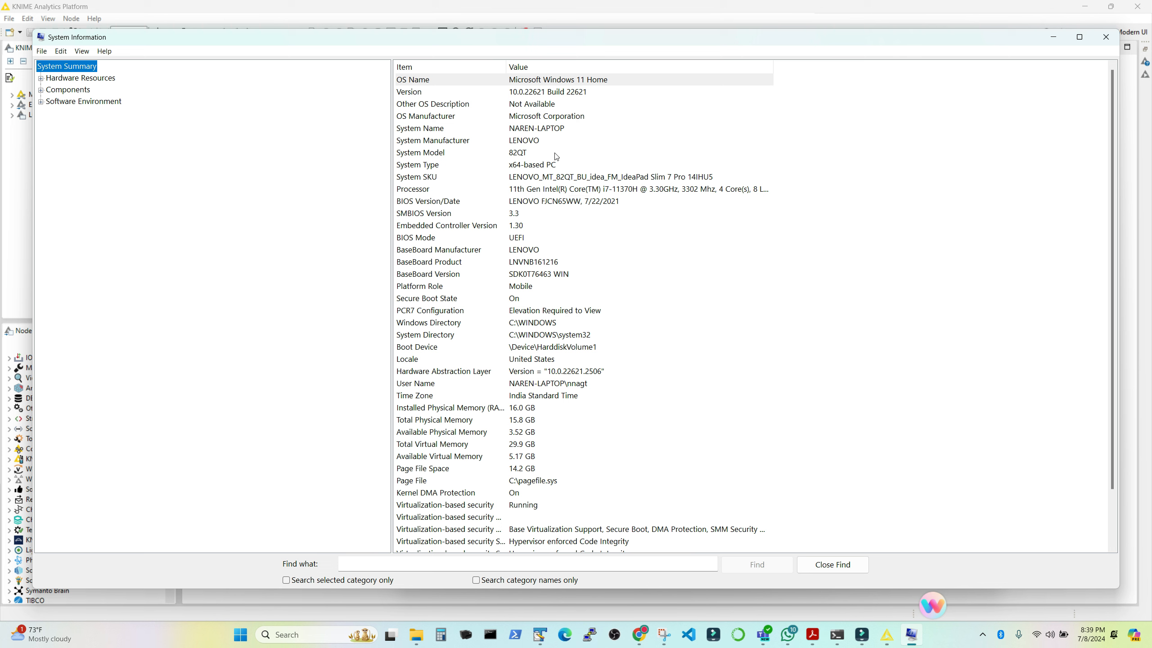
click(41, 78)
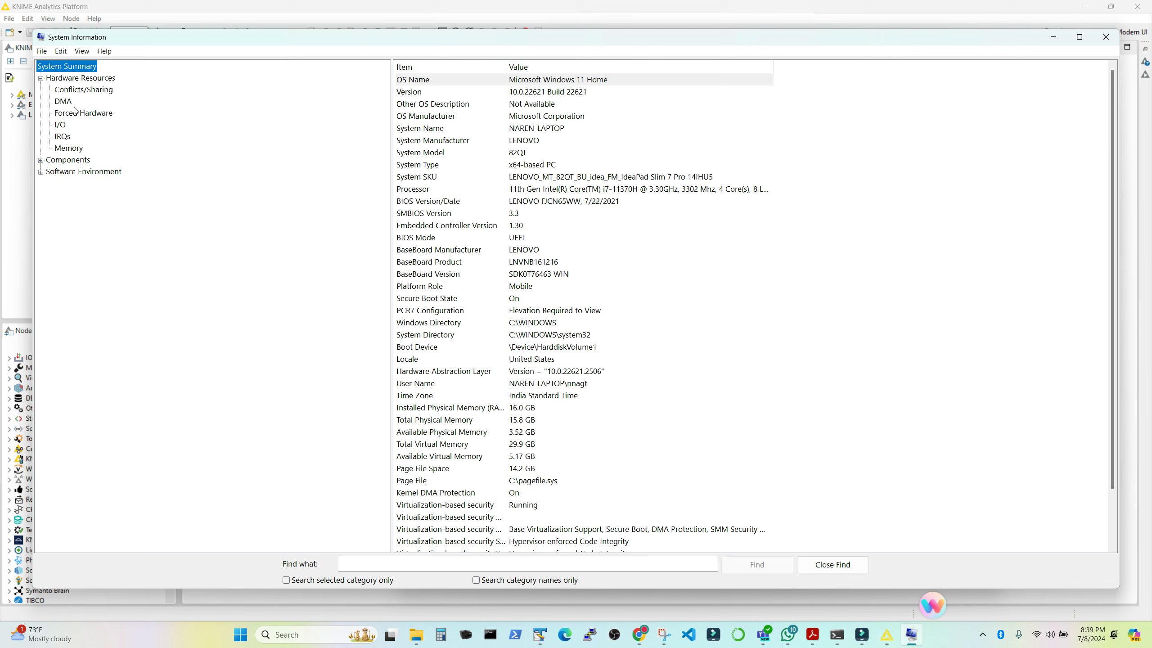
click(41, 159)
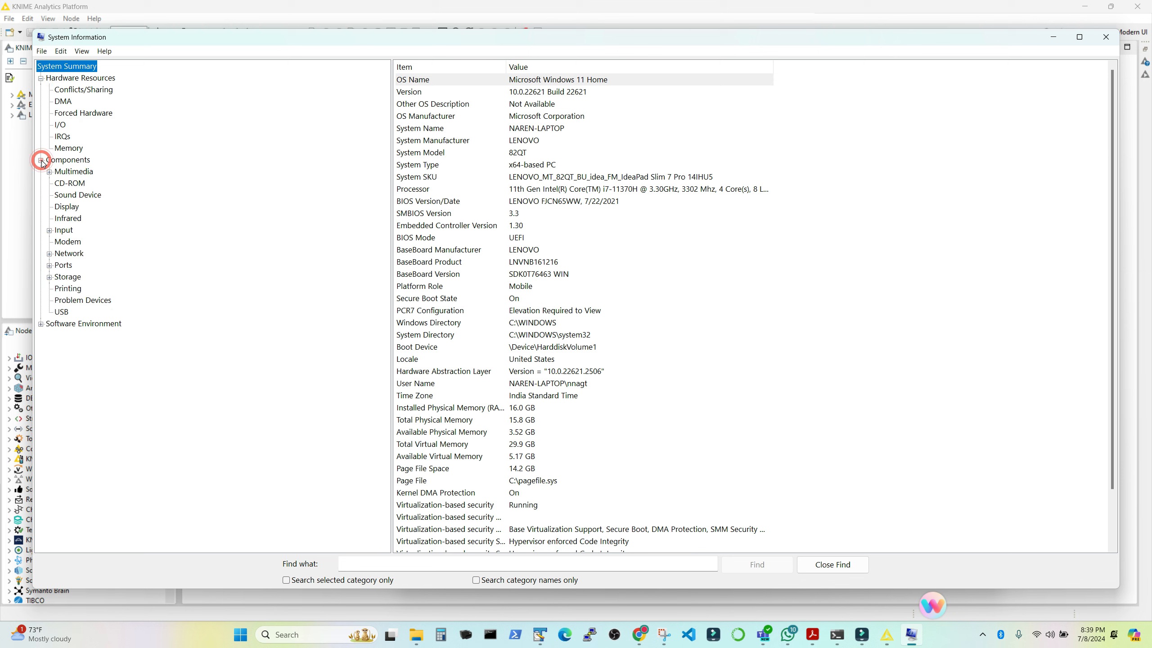
click(58, 206)
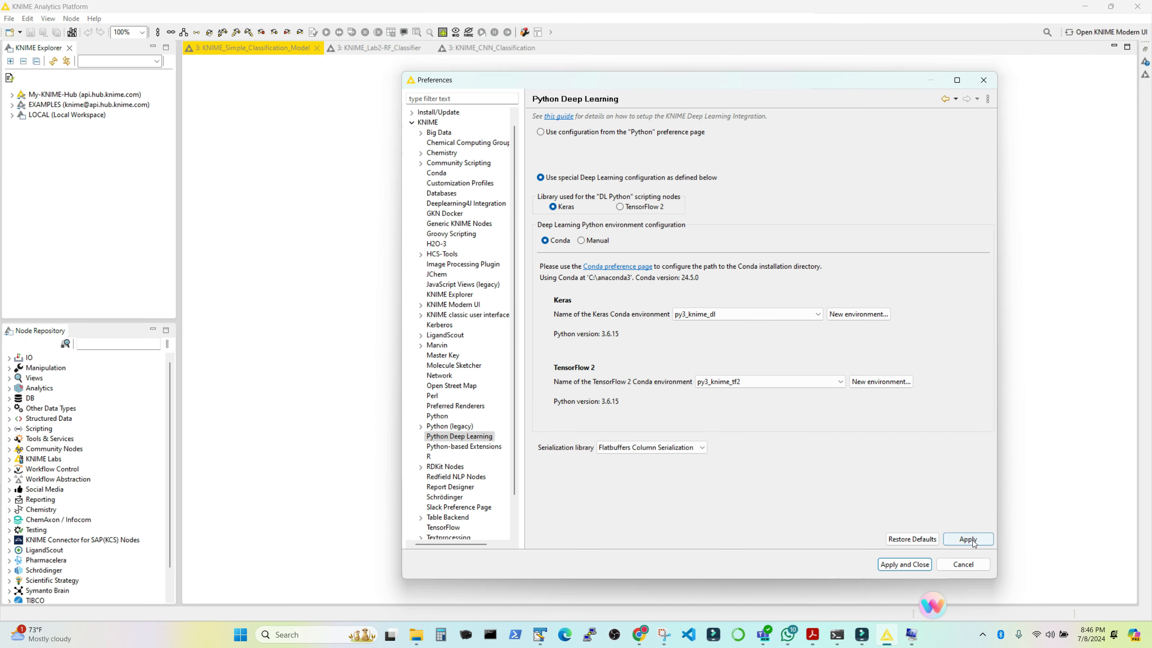
- Apply the Python Deep Learning settings and close the KNIME preferences
click(968, 539)
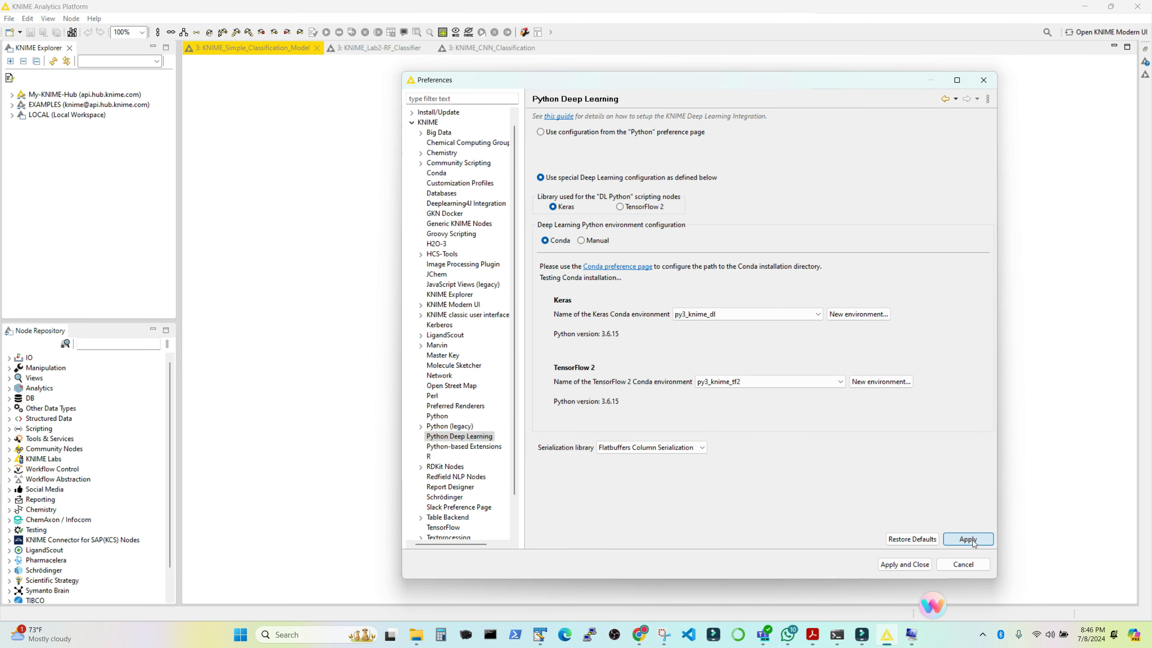
click(904, 564)
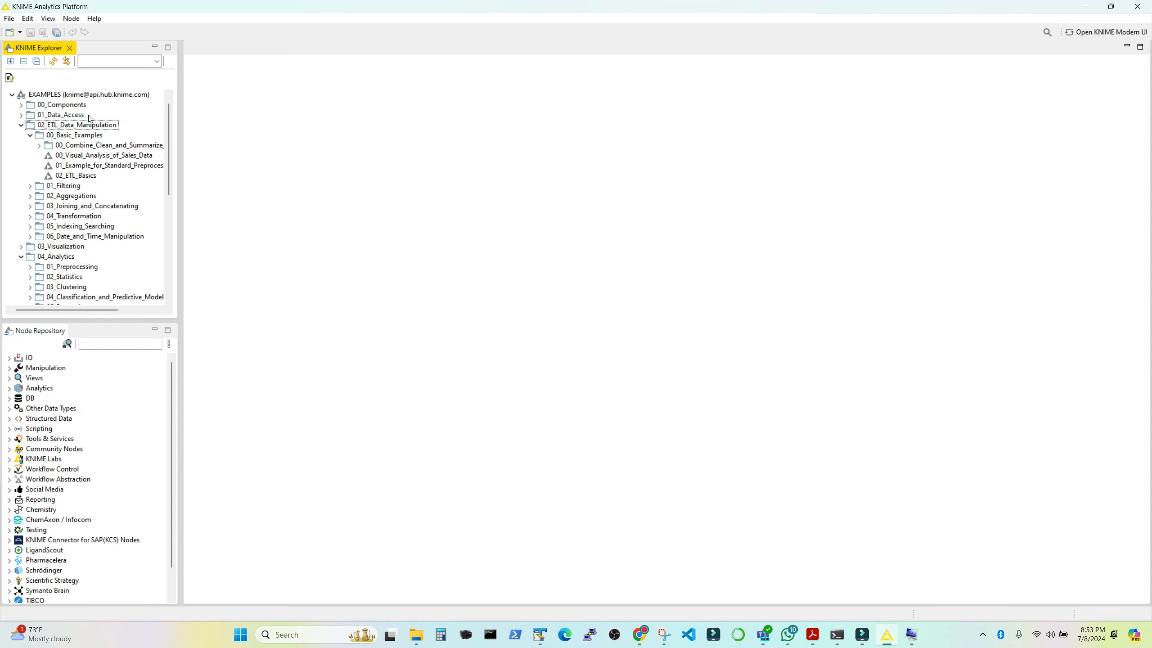
- Open the example workflow 00_Visual_Analysis_of_Sales_Data from the basic ETL examples as a local copy
drag(171, 118, 172, 114)
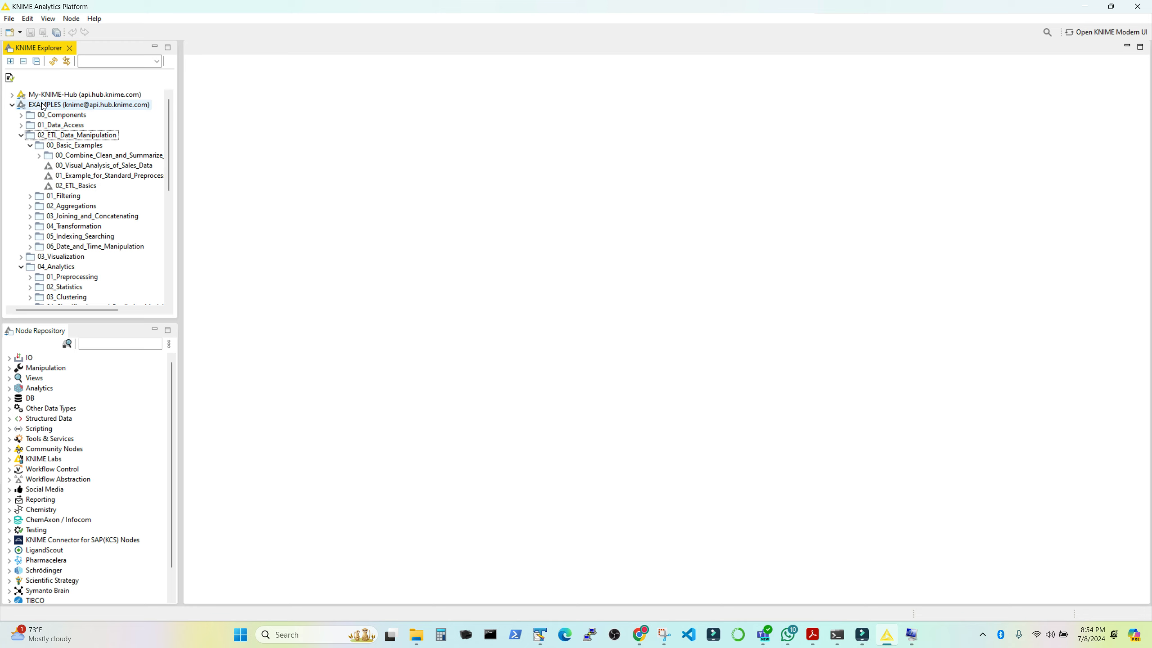
right_click(90, 167)
mouse_move(122, 175)
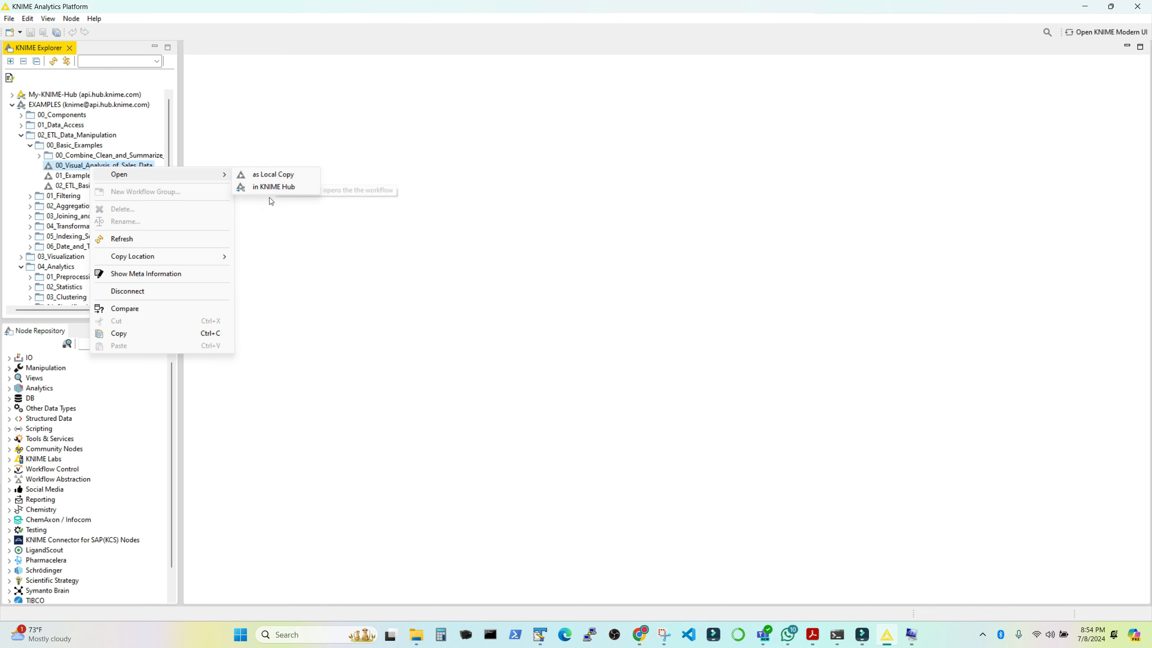
click(275, 174)
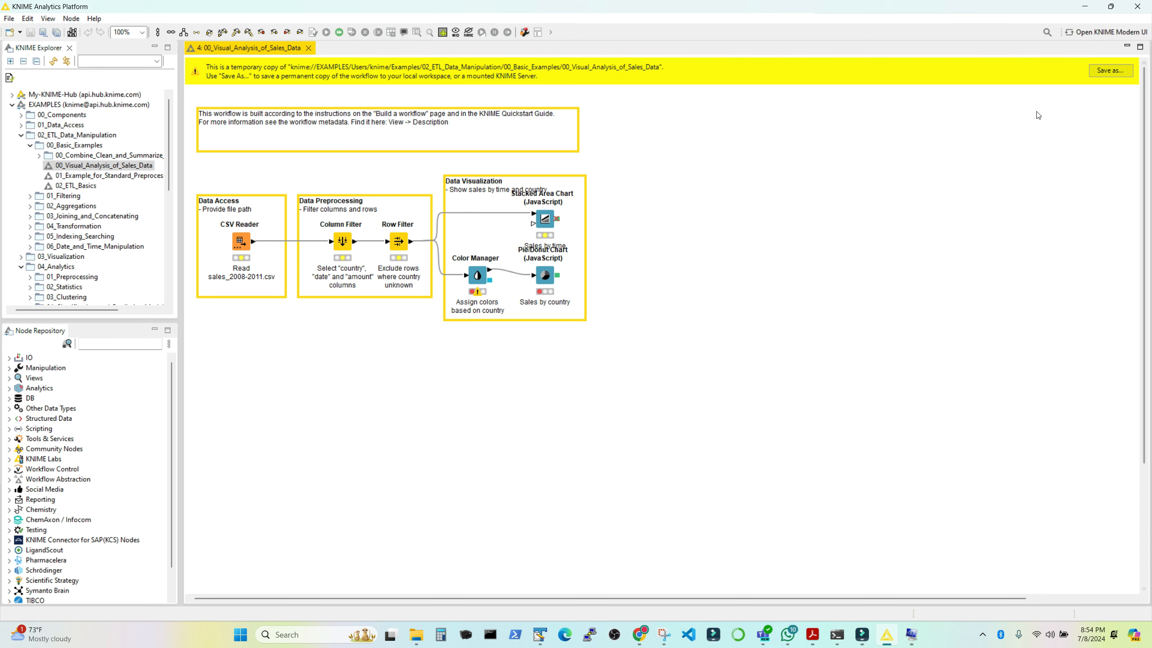
- Save the temporary workflow copy to the local workspace as 00_Visual_Analysis_of_Sales_Data-NN
click(1100, 72)
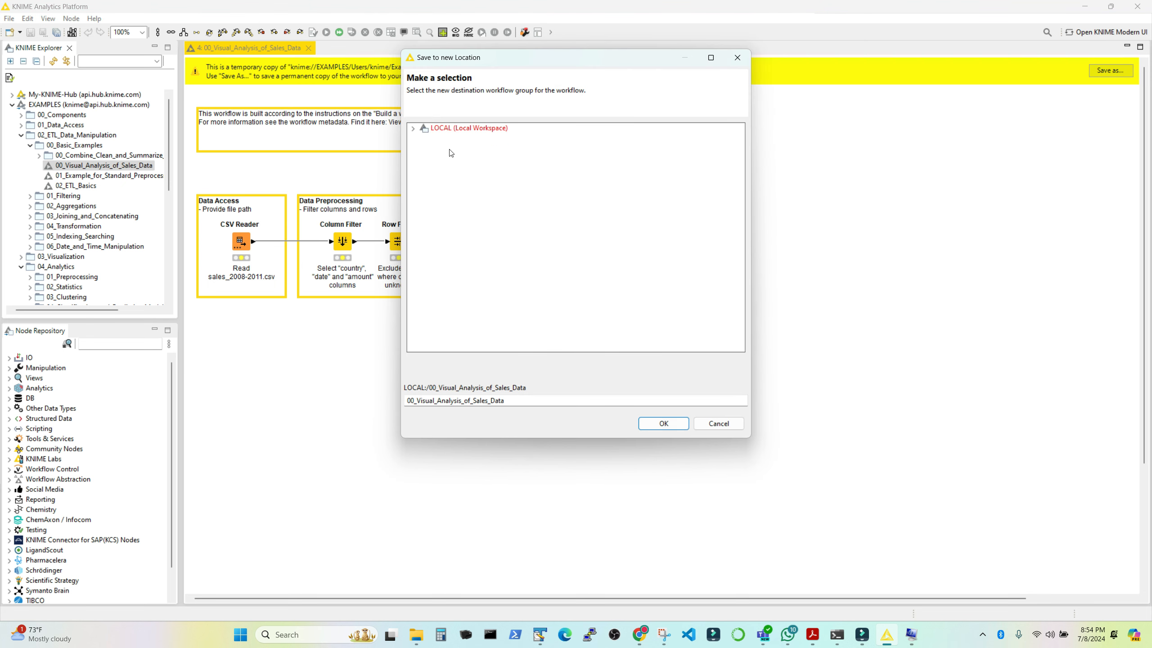
click(515, 402)
text(-NN)
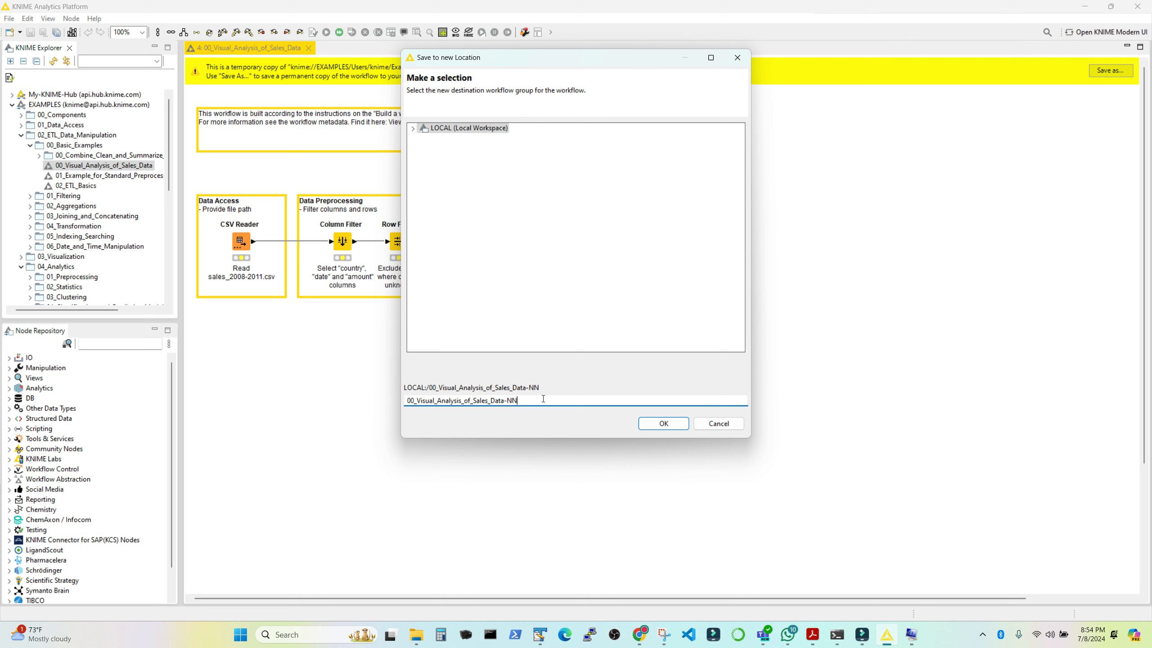
click(662, 423)
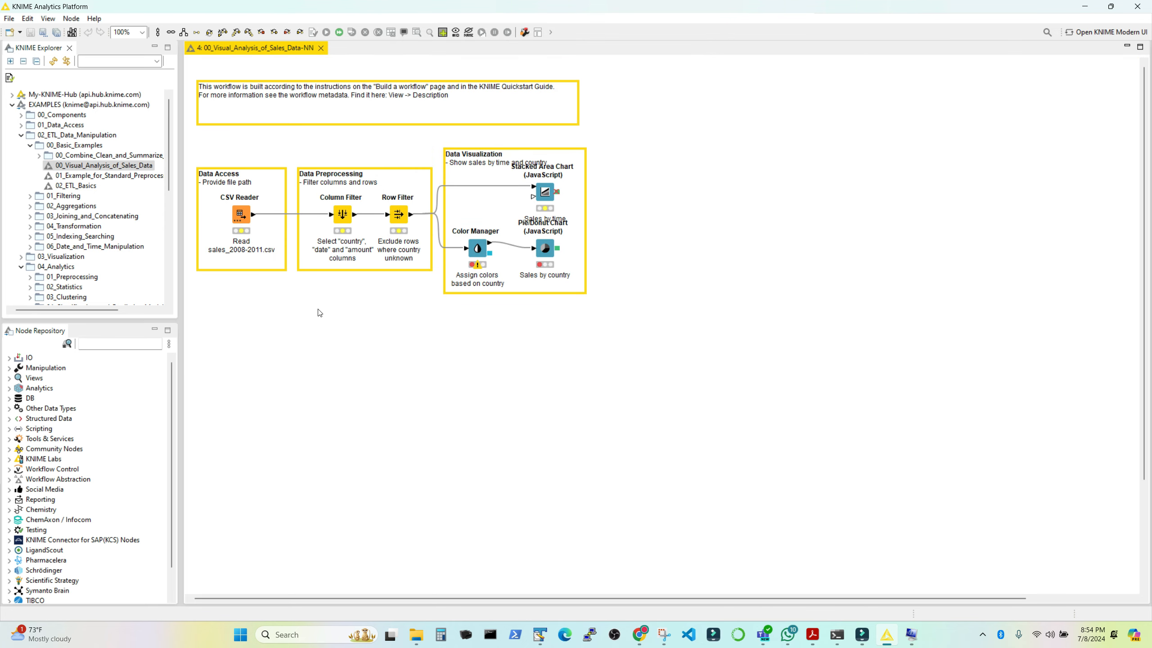
- Review the CSV Reader's settings for sales_2008-2011.csv without changing them, and execute the CSV Reader and Column Filter nodes
double_click(241, 215)
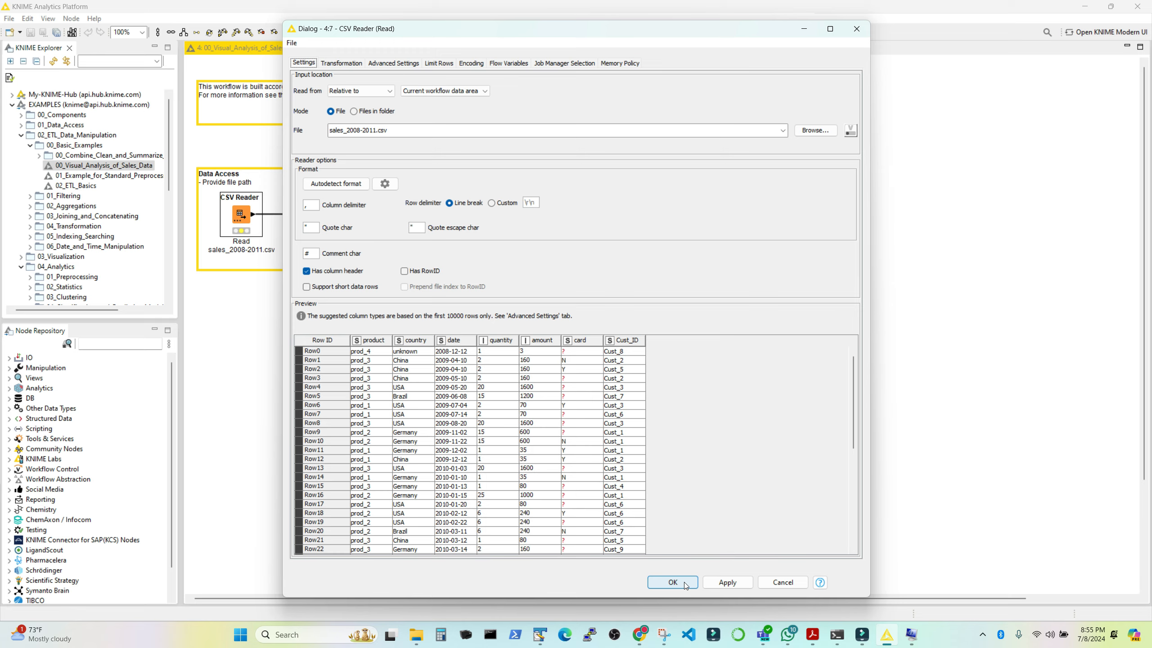
click(770, 583)
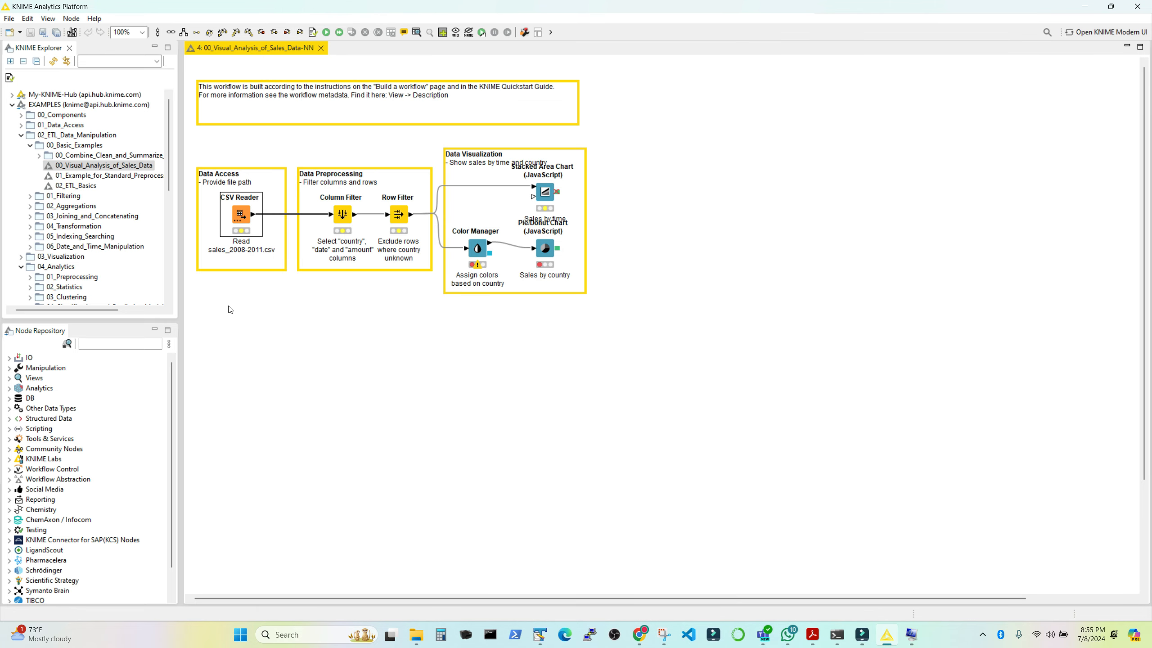
right_click(240, 221)
click(270, 239)
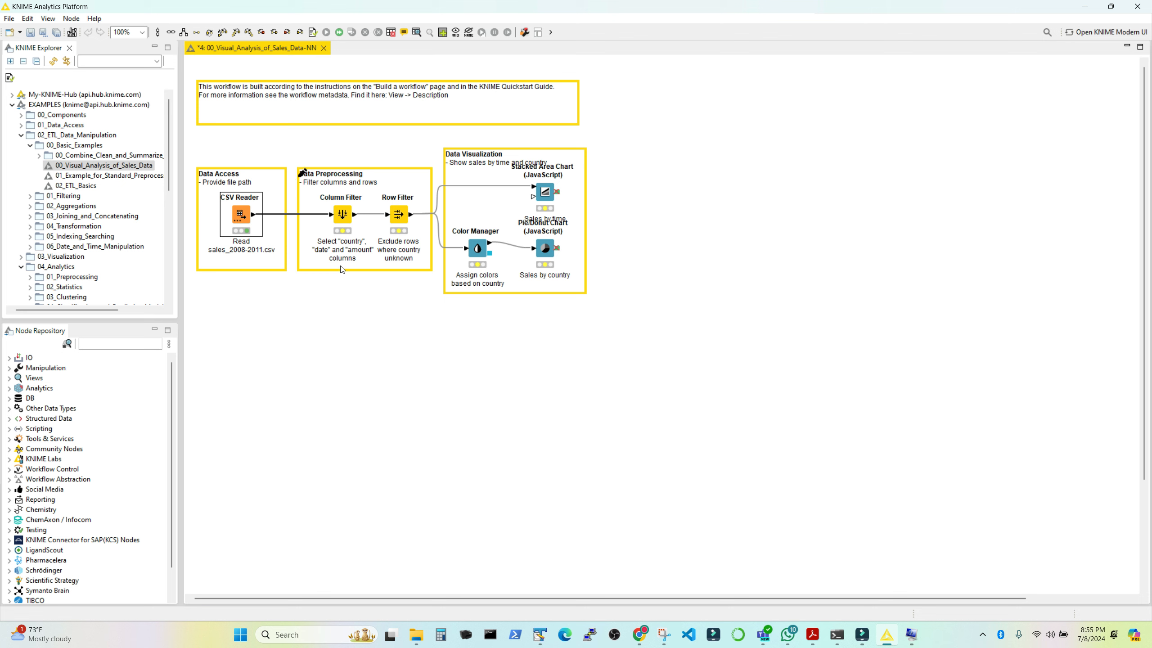
right_click(345, 220)
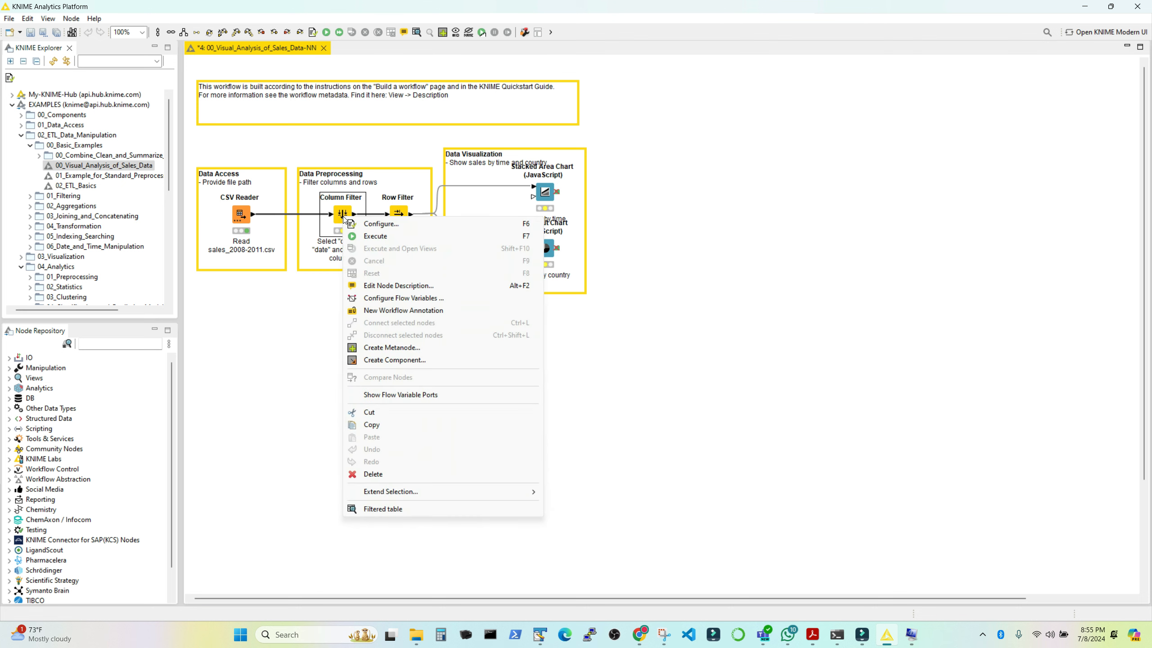
click(376, 236)
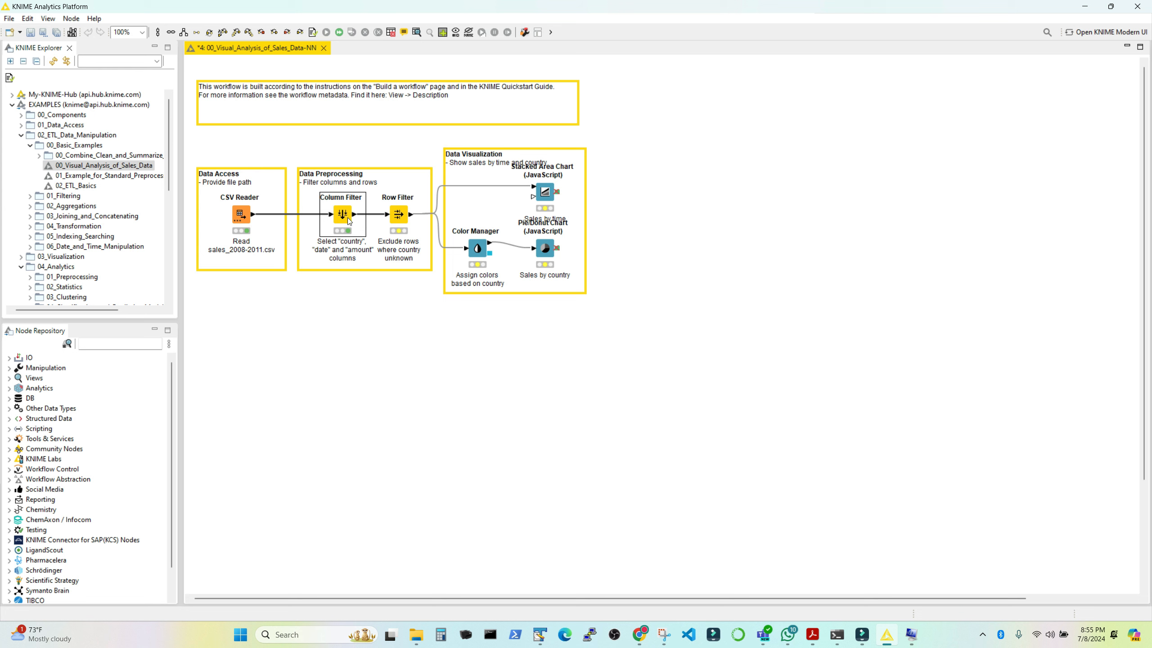
- Execute the Row Filter node and inspect its filtered output table, closing the table window when done
right_click(408, 217)
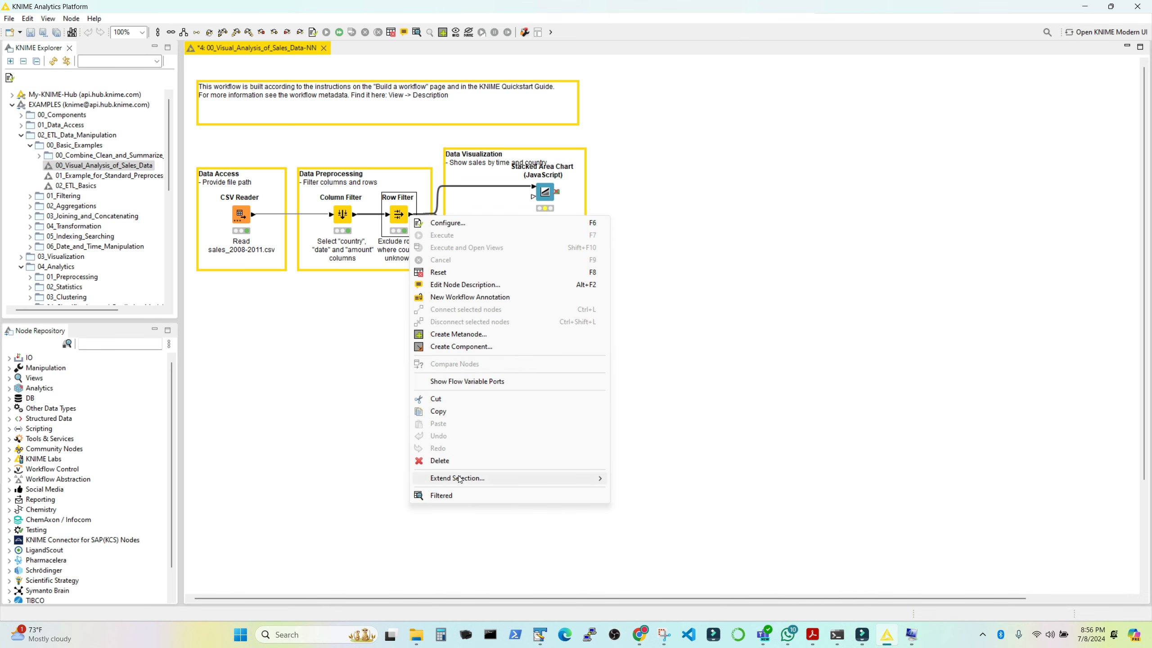
click(454, 498)
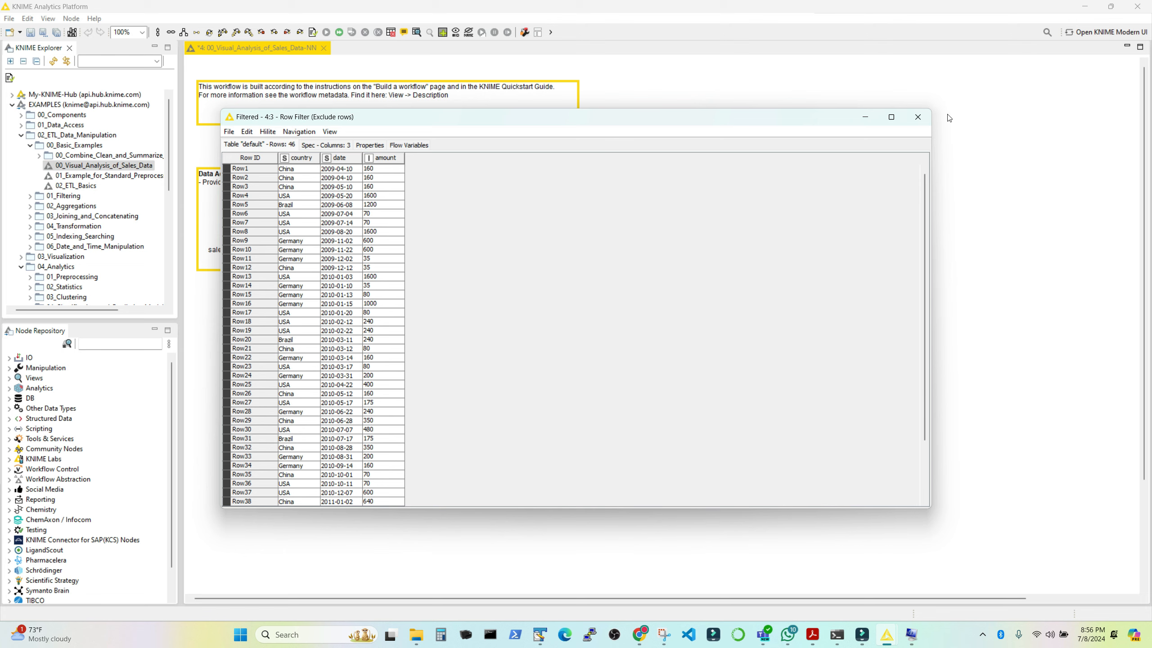
click(918, 117)
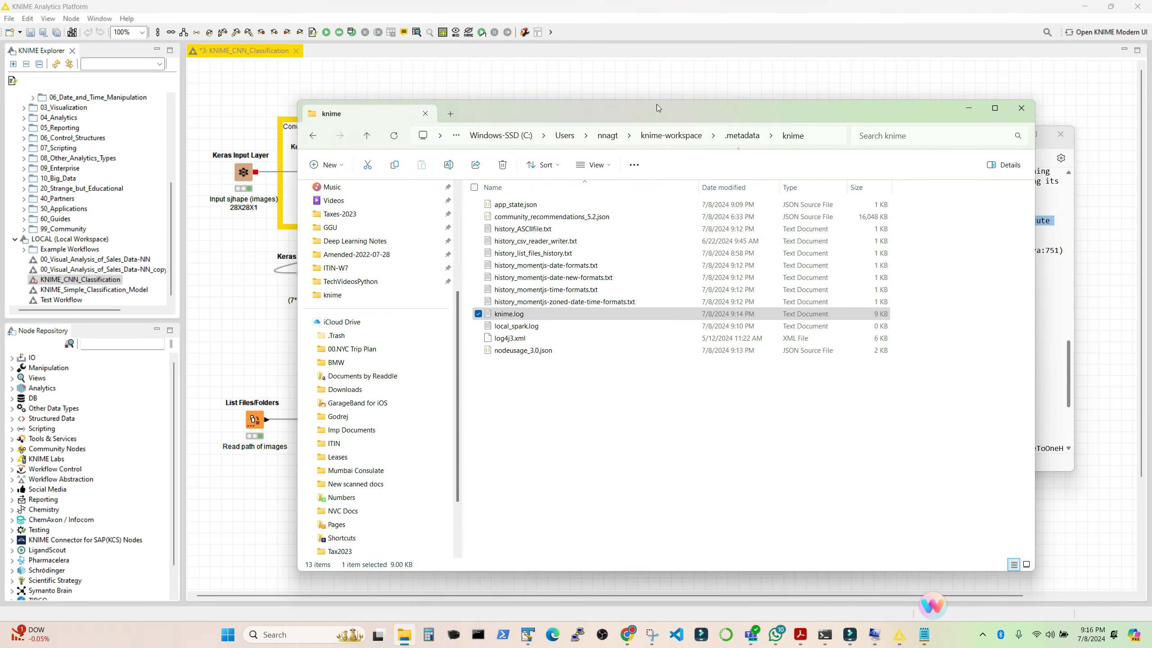
click(981, 635)
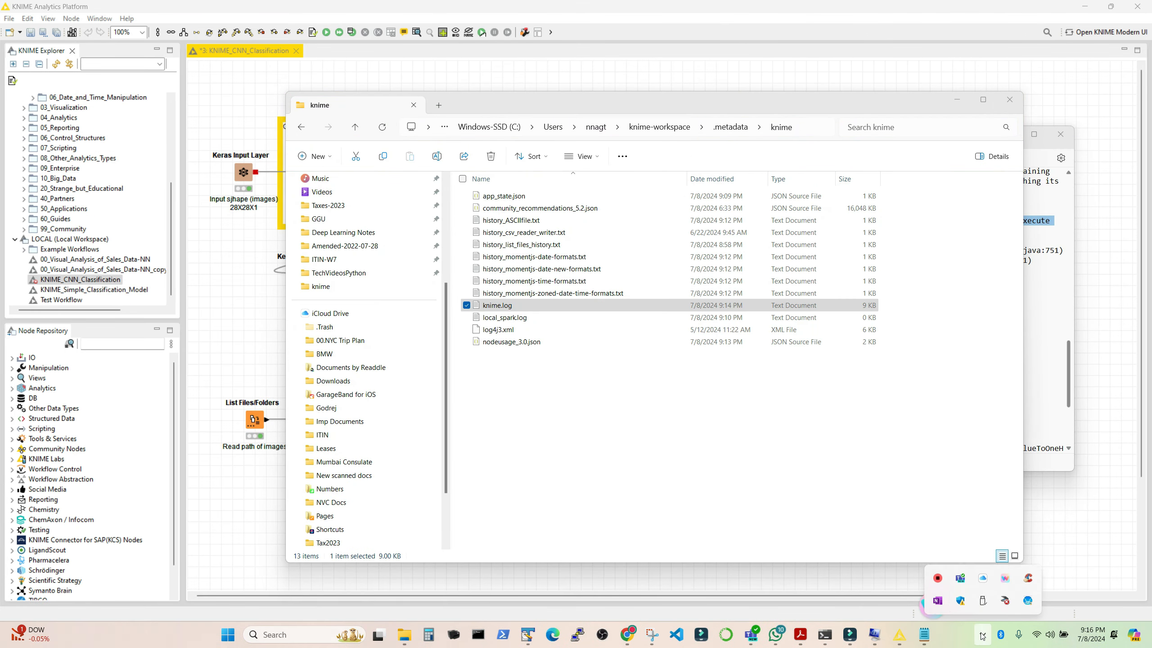
click(938, 578)
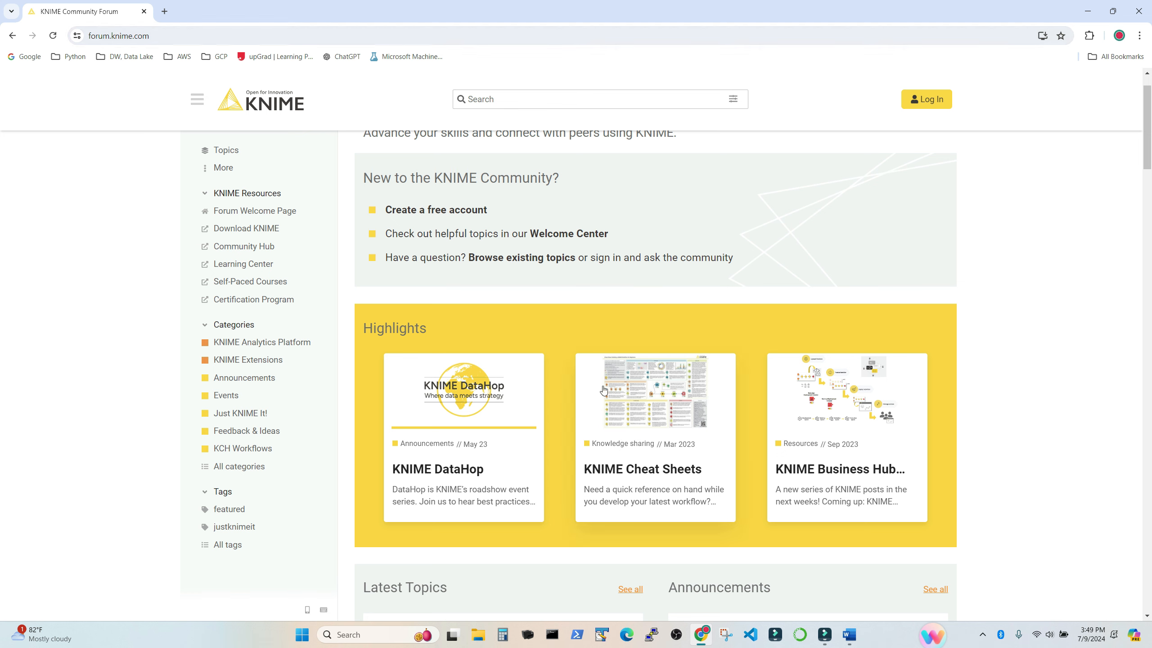
- Look through the latest and popular topics on the KNIME Community Forum home page and open the forum search
scroll(511, 314, down, 3)
scroll(513, 315, down, 4)
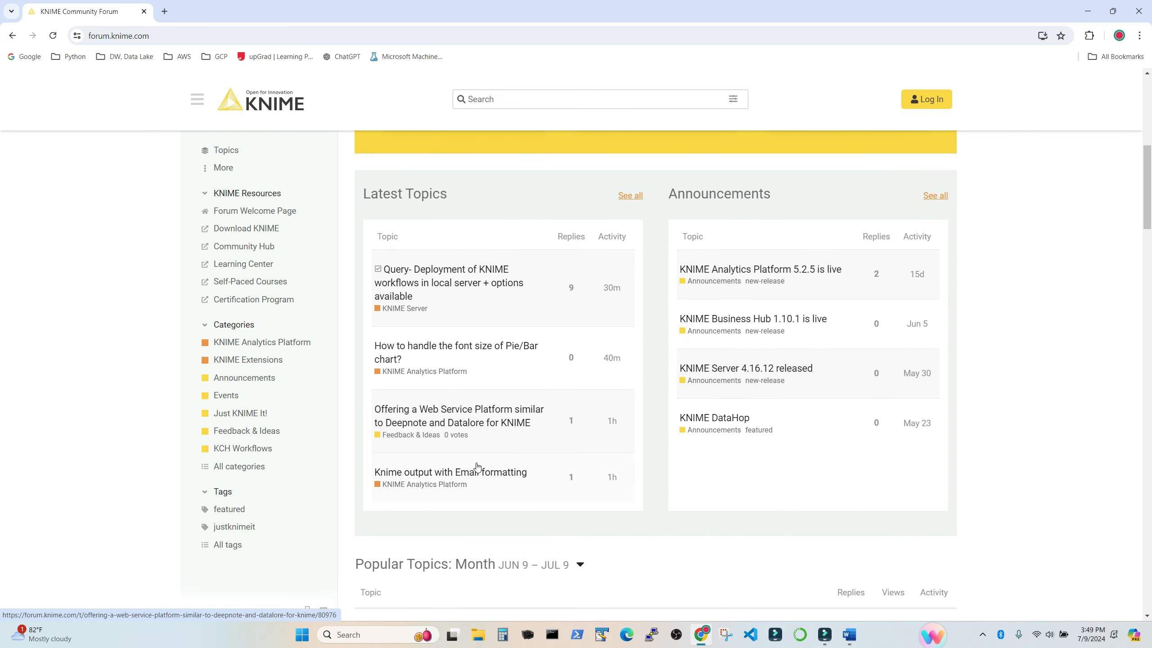
scroll(684, 366, down, 4)
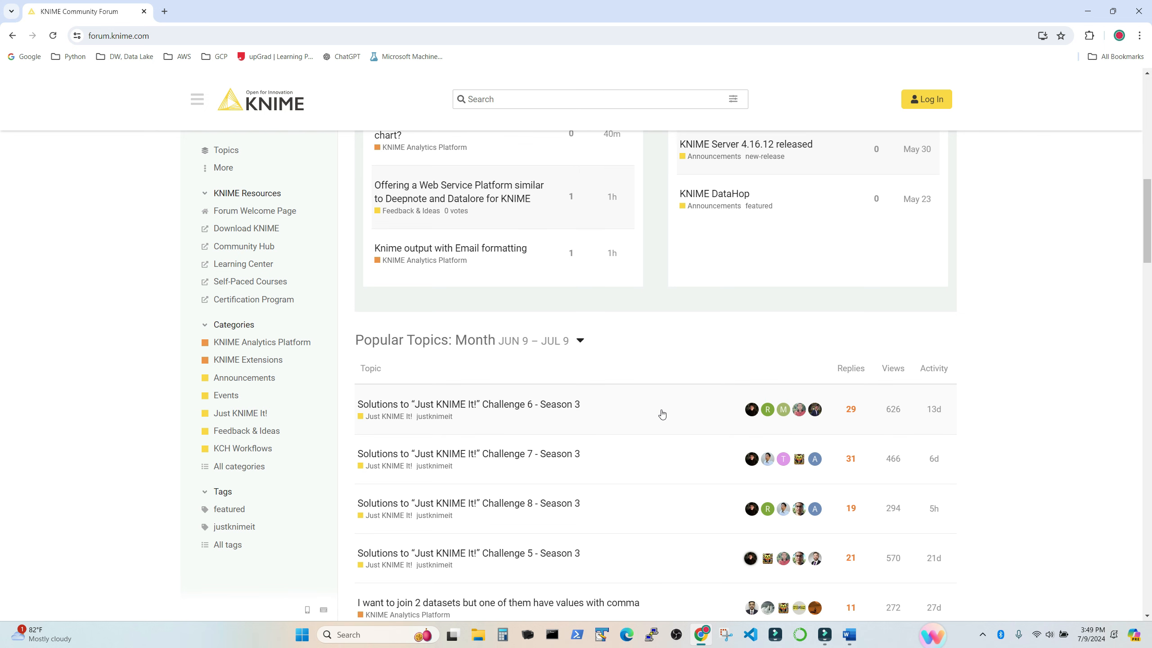
scroll(662, 414, up, 10)
click(492, 100)
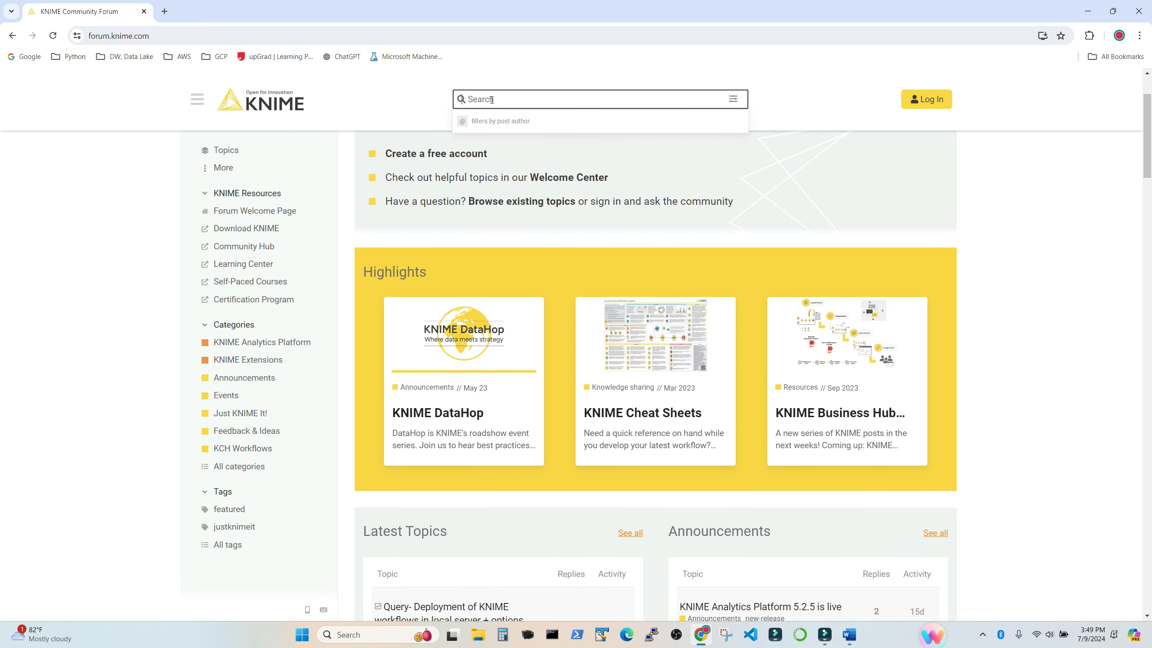